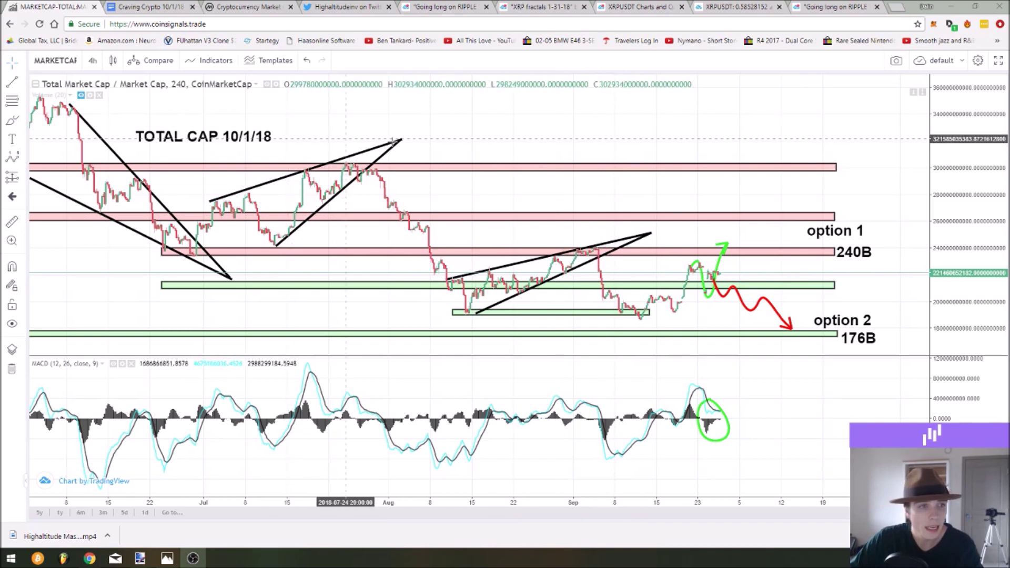
Pan the Total Market Cap chart and select the green 'option 1' arrow drawing
{"action": "left_click_drag", "start_coordinate": [522, 141], "coordinate": [514, 125]}
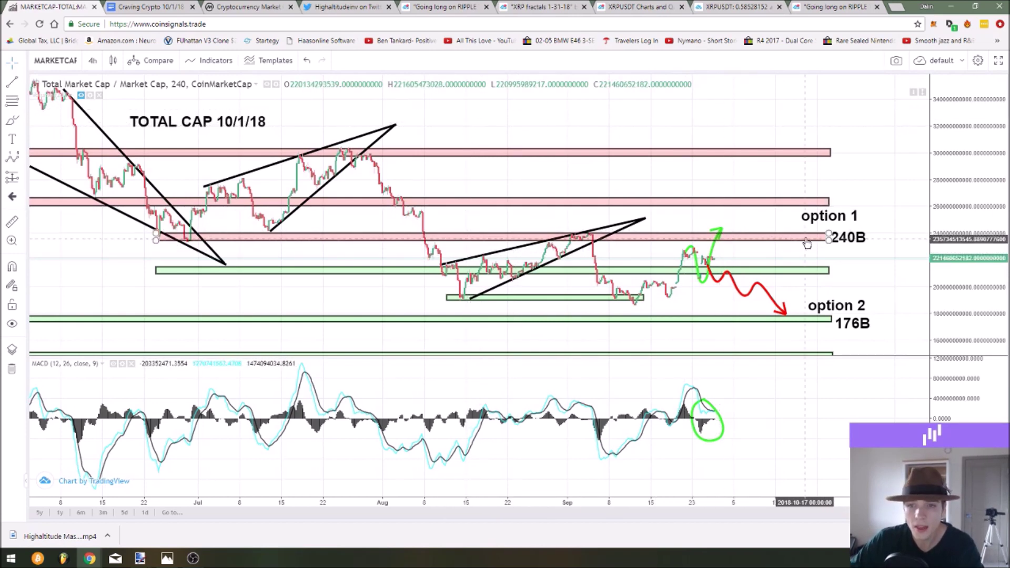
{"action": "mouse_move", "coordinate": [755, 215]}
{"action": "left_mouse_down"}
{"action": "mouse_move", "coordinate": [752, 194]}
{"action": "mouse_move", "coordinate": [763, 196]}
{"action": "left_mouse_up"}
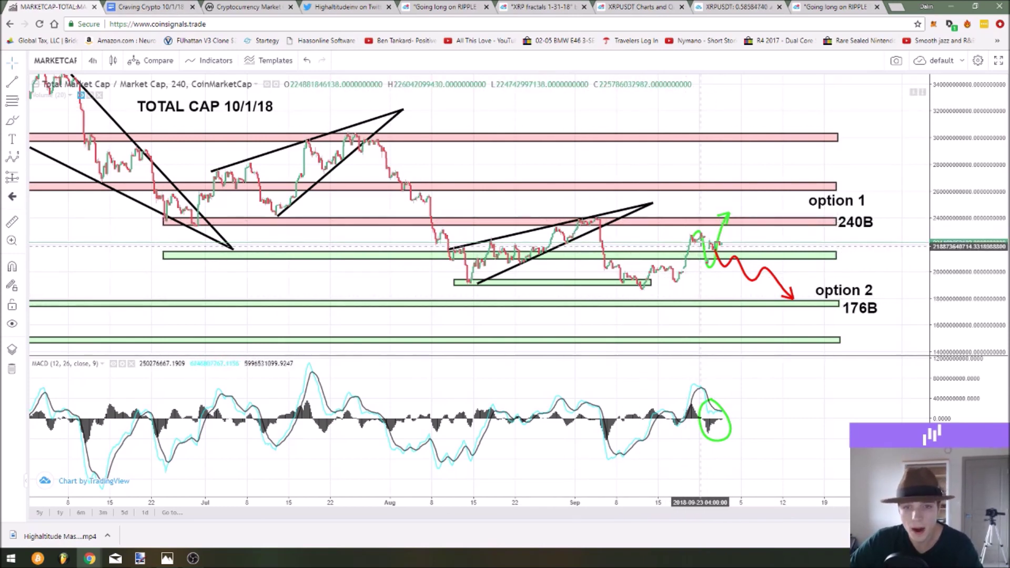
{"action": "left_click", "coordinate": [728, 217]}
Delete the green 'option 1' and red 'option 2' projected-path arrows
{"action": "key", "text": "Delete"}
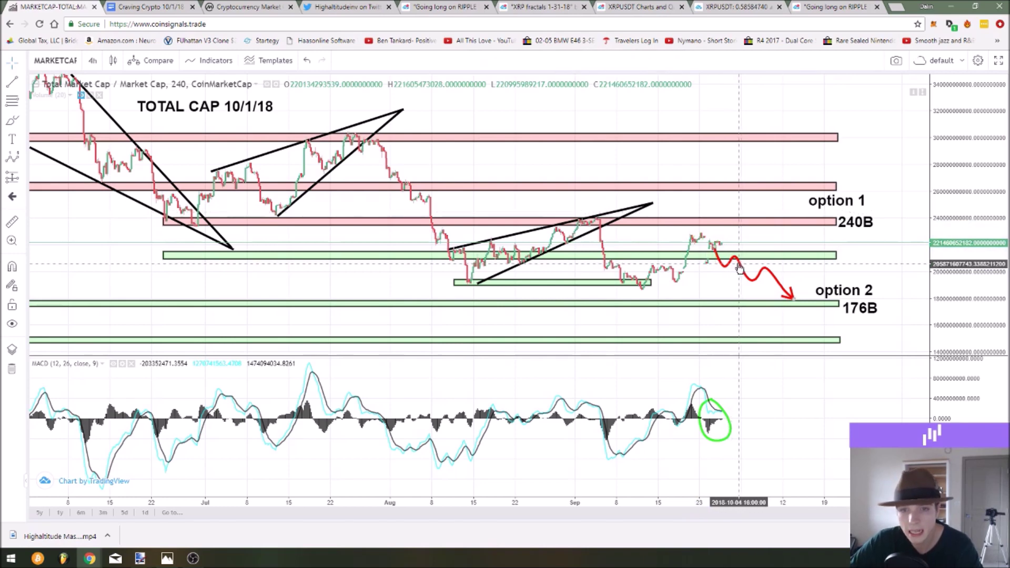
{"action": "left_click", "coordinate": [742, 269]}
{"action": "key", "text": "Delete"}
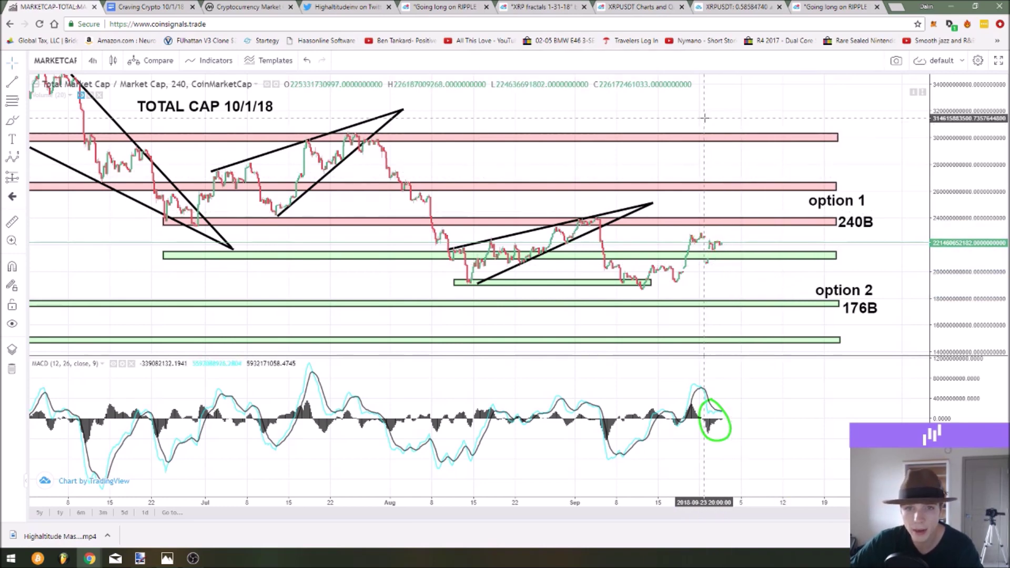
Stretch the price scale and pan the chart to zoom into August–October
{"action": "left_click_drag", "start_coordinate": [705, 119], "coordinate": [799, 114]}
{"action": "scroll", "coordinate": [800, 114], "scroll_direction": "up", "scroll_amount": 3}
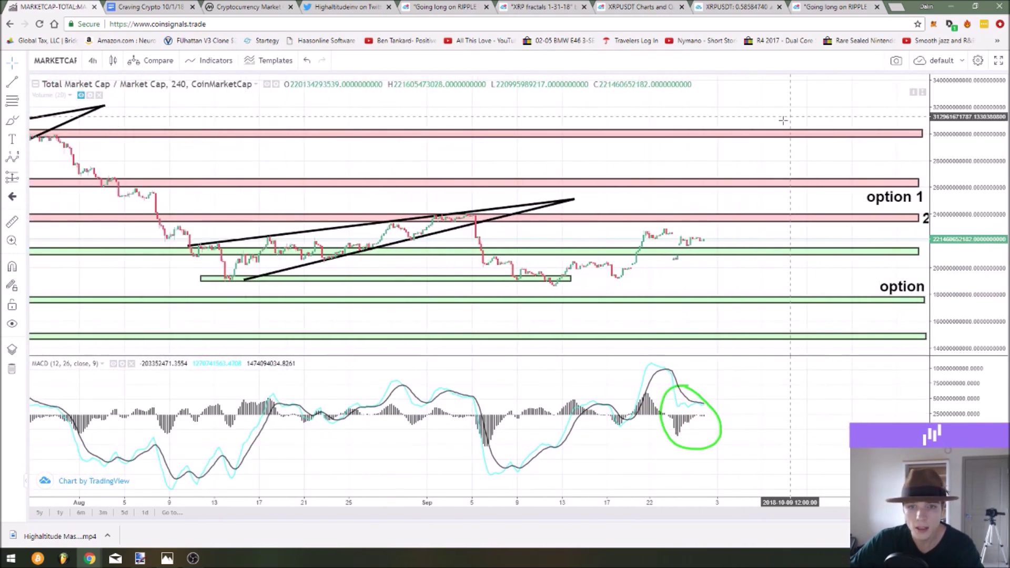
{"action": "left_click_drag", "start_coordinate": [926, 227], "coordinate": [927, 157]}
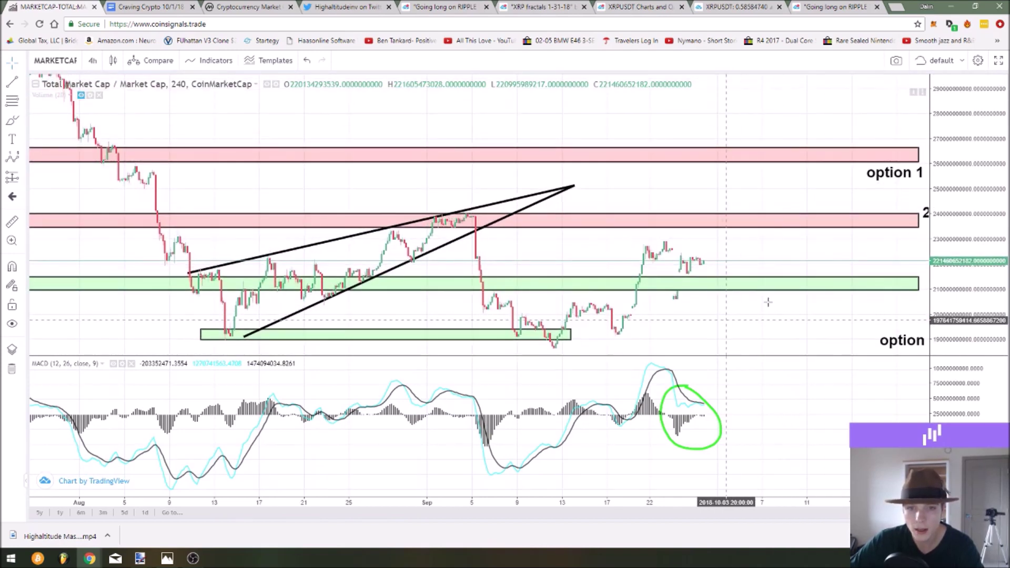
{"action": "scroll", "coordinate": [769, 300], "scroll_direction": "up", "scroll_amount": 2}
{"action": "left_click_drag", "start_coordinate": [766, 292], "coordinate": [730, 291]}
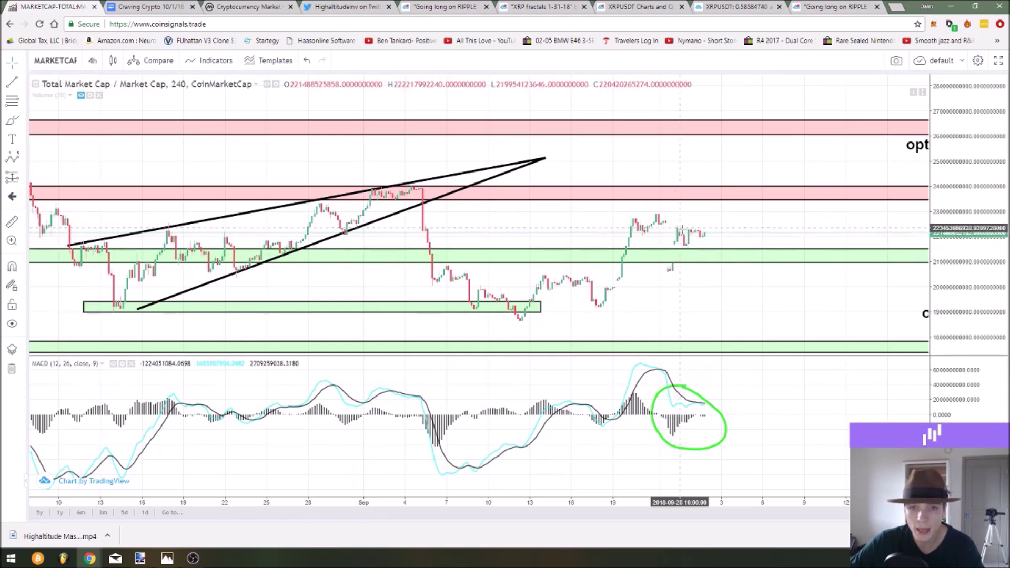
{"action": "mouse_move", "coordinate": [688, 254]}
{"action": "left_mouse_down"}
{"action": "mouse_move", "coordinate": [747, 252]}
{"action": "mouse_move", "coordinate": [703, 253]}
{"action": "left_mouse_up"}
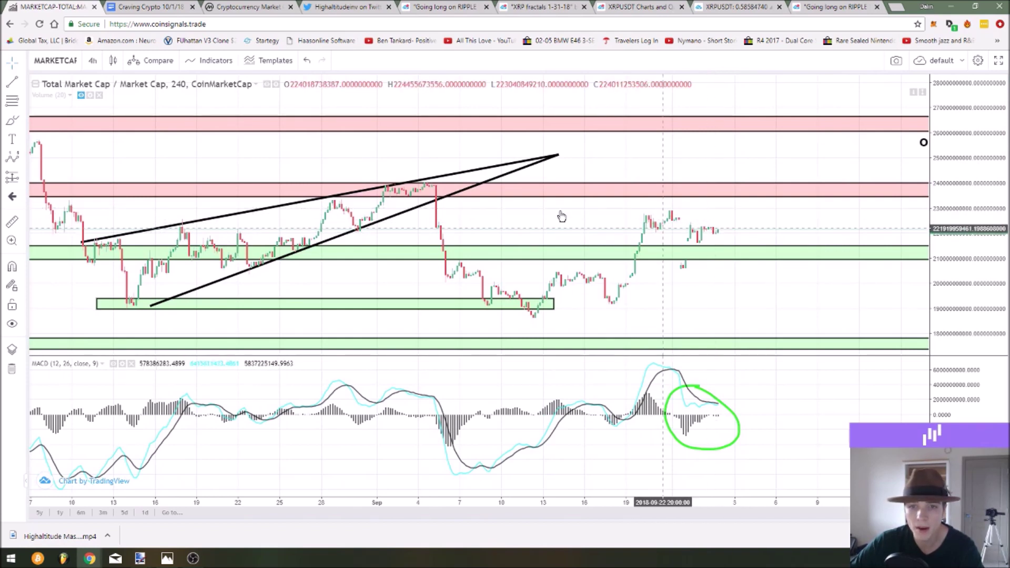
Draw two red trend lines converging over the latest candles into a small triangle
{"action": "left_click", "coordinate": [687, 251]}
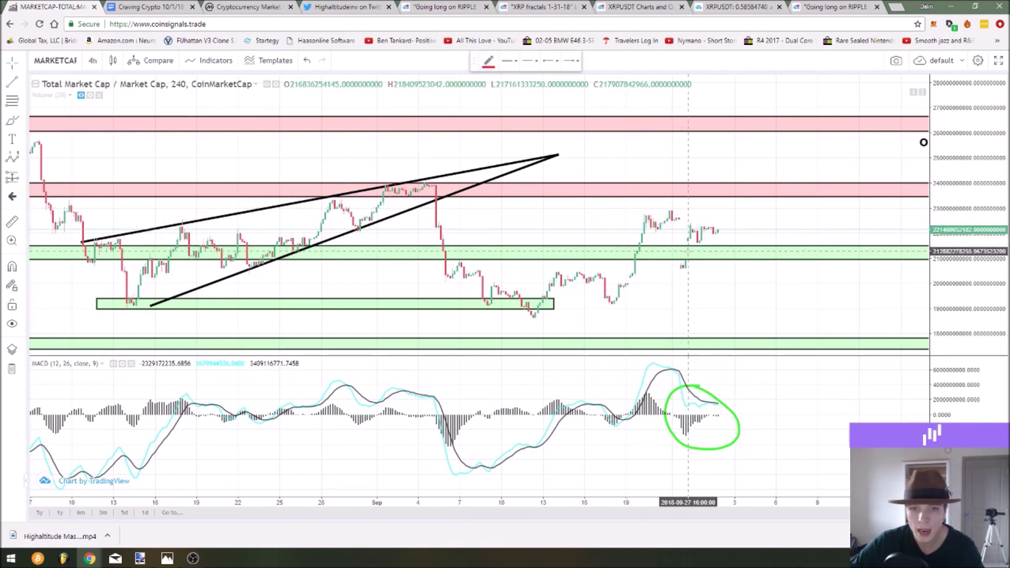
{"action": "left_click", "coordinate": [725, 231]}
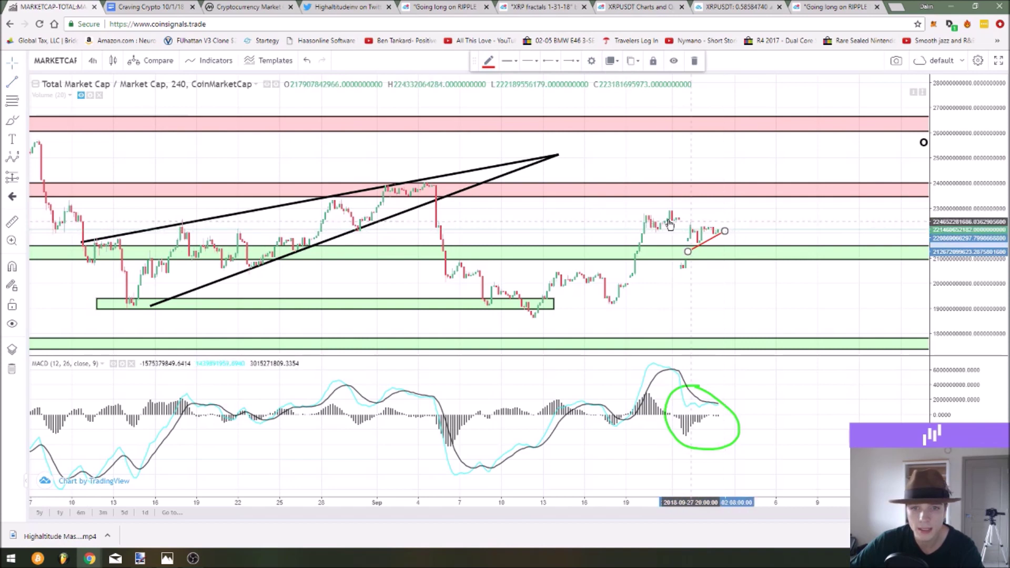
{"action": "left_click", "coordinate": [685, 220]}
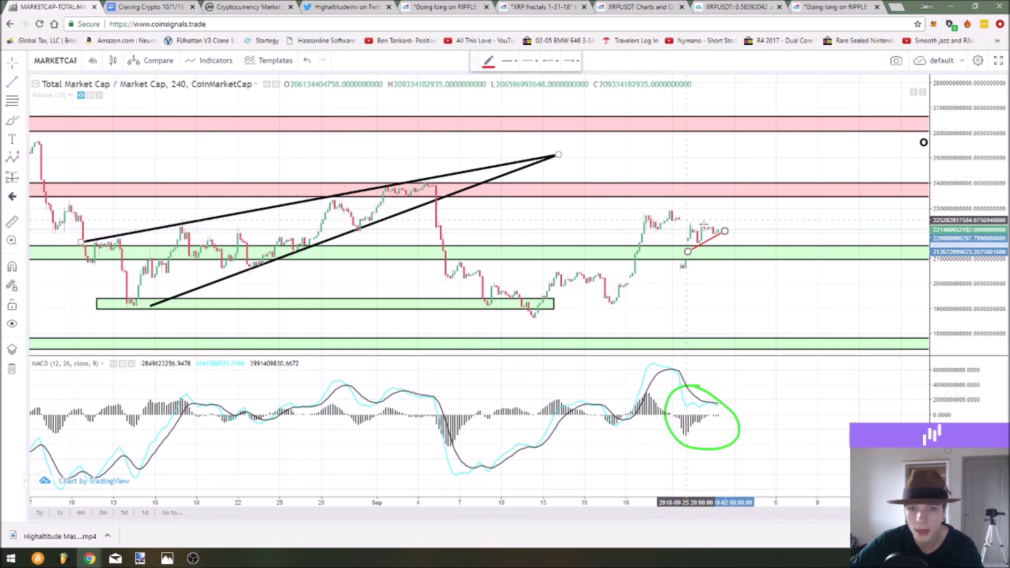
{"action": "left_click", "coordinate": [723, 225]}
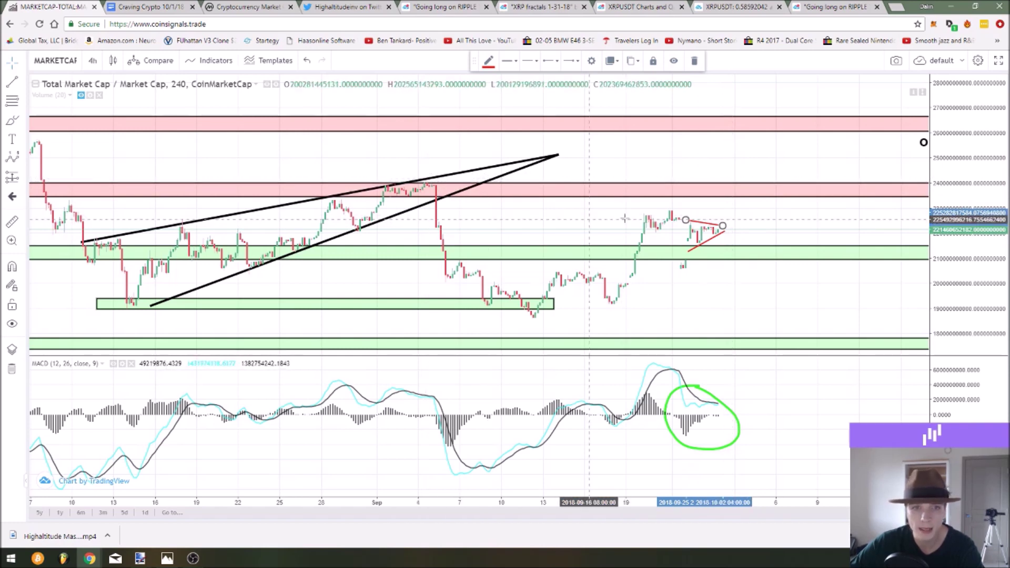
Open the crosshair style choices and dismiss them without changing anything
{"action": "left_click", "coordinate": [15, 64]}
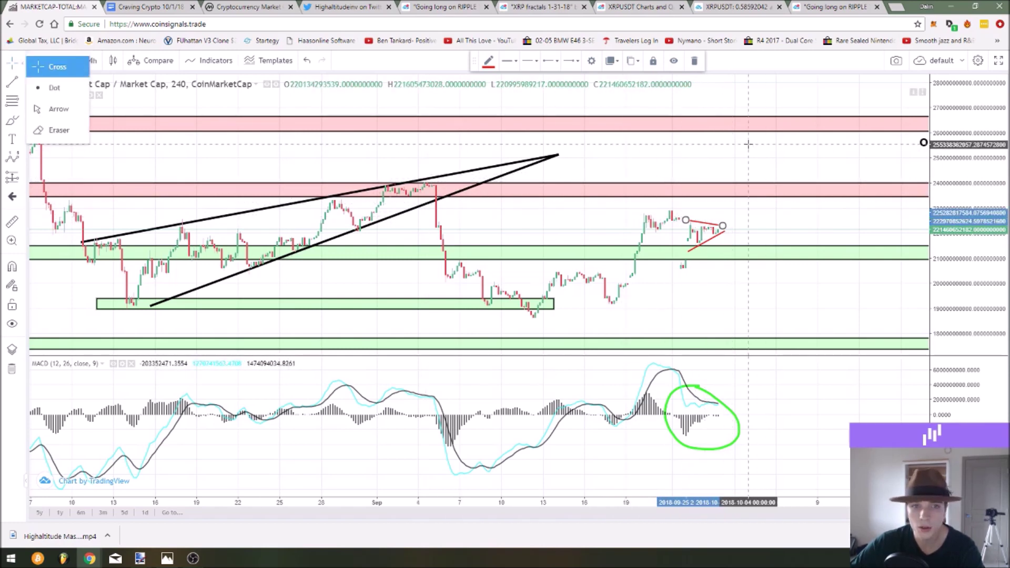
{"action": "left_click", "coordinate": [748, 143]}
{"action": "scroll", "coordinate": [768, 184], "scroll_direction": "down", "scroll_amount": 5}
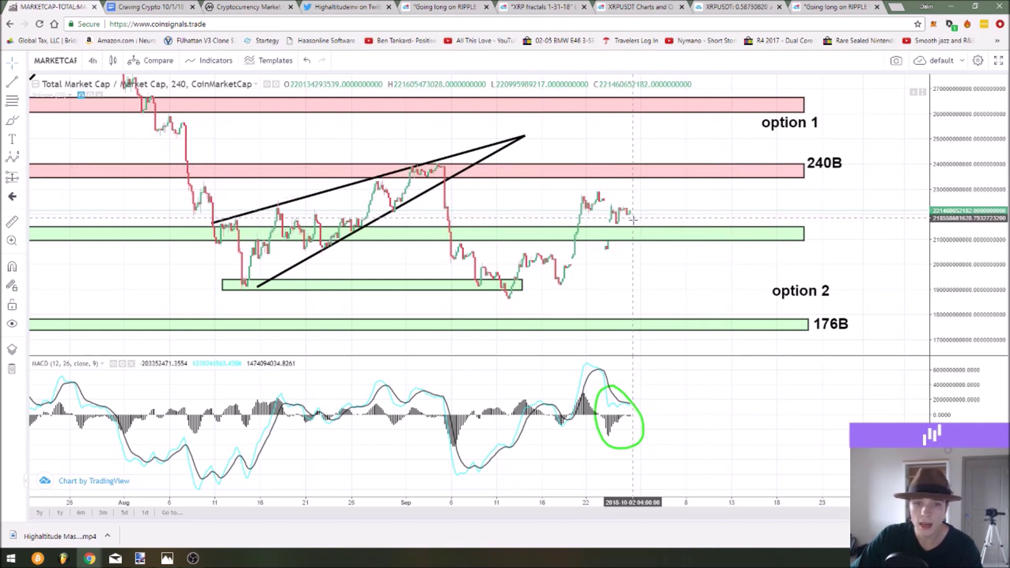
Pan and zoom the market cap chart to review the lowest green band and option 1
{"action": "left_click_drag", "start_coordinate": [755, 304], "coordinate": [811, 262]}
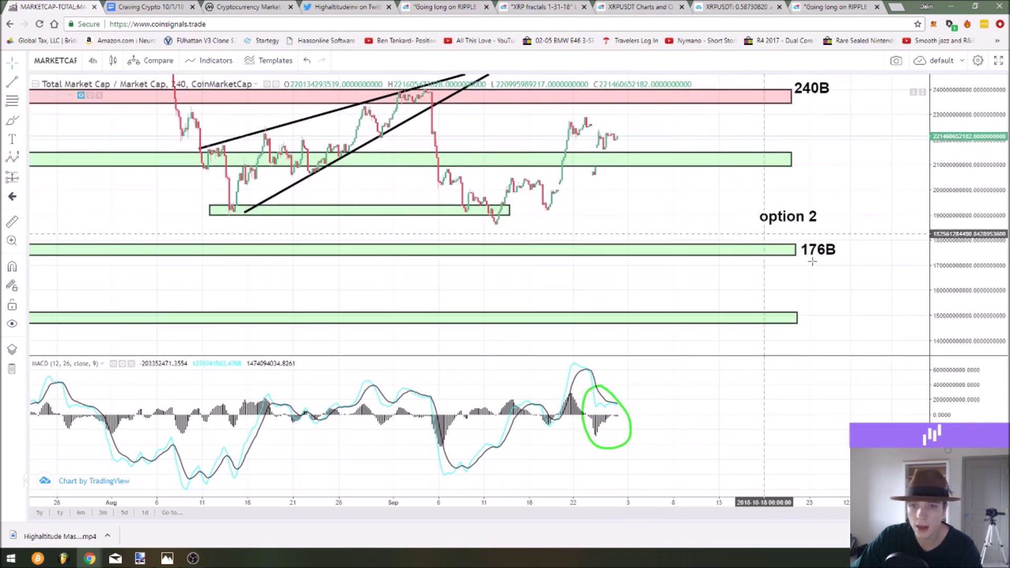
{"action": "left_click_drag", "start_coordinate": [778, 228], "coordinate": [776, 268]}
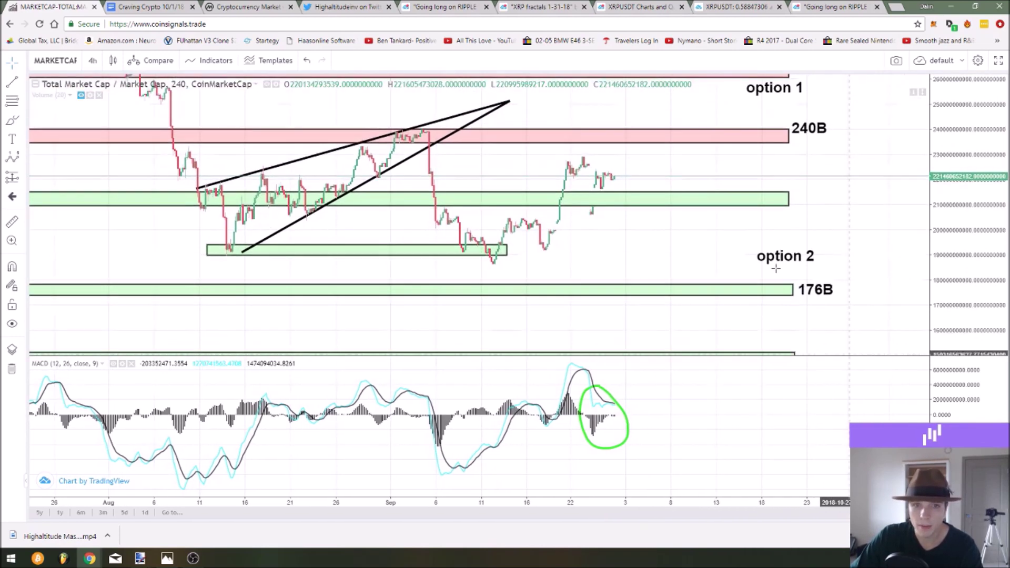
{"action": "scroll", "coordinate": [775, 269], "scroll_direction": "down", "scroll_amount": 3}
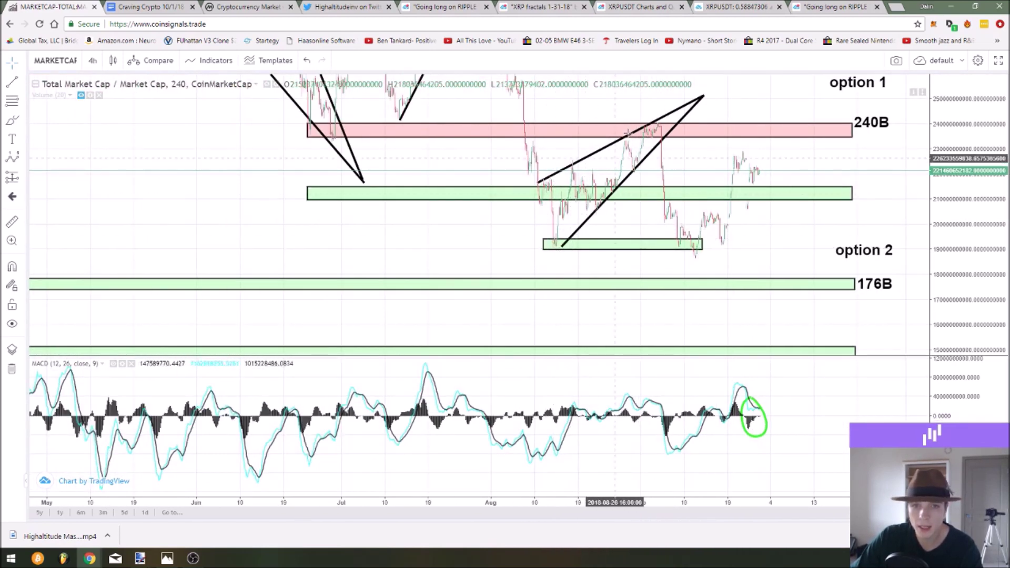
{"action": "left_click_drag", "start_coordinate": [772, 299], "coordinate": [758, 349]}
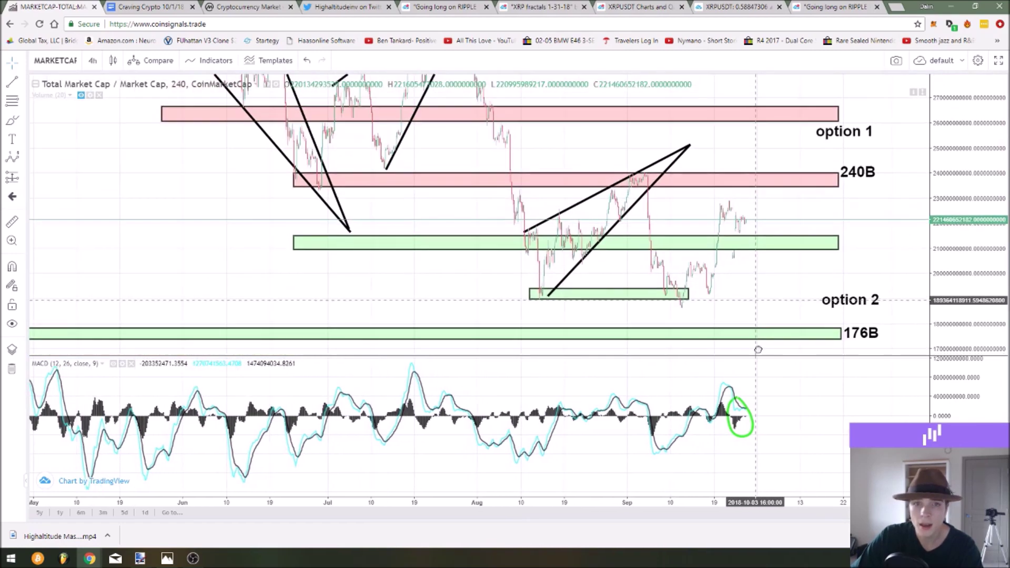
{"action": "scroll", "coordinate": [758, 349], "scroll_direction": "up", "scroll_amount": 5}
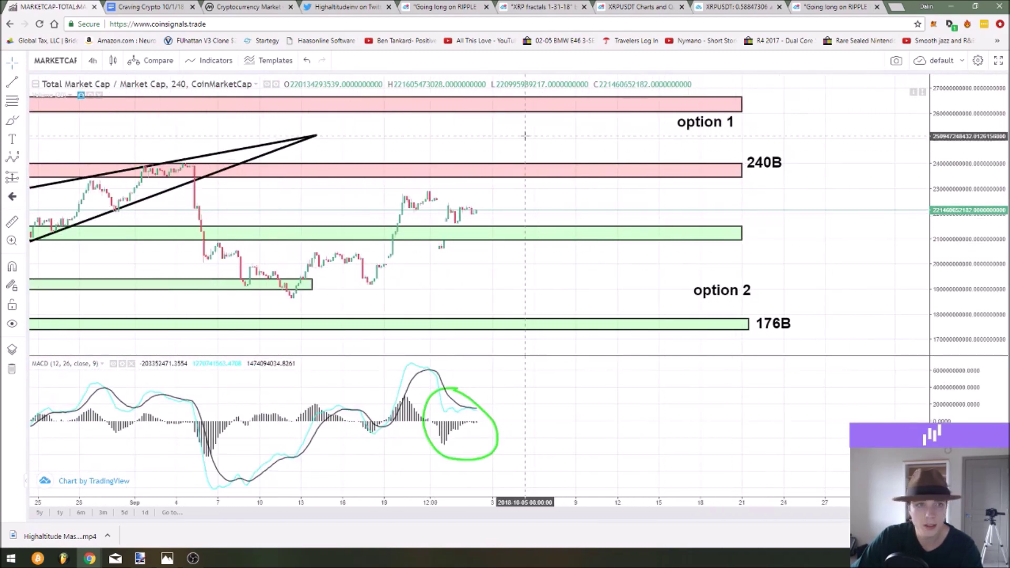
{"action": "scroll", "coordinate": [638, 153], "scroll_direction": "down", "scroll_amount": 2}
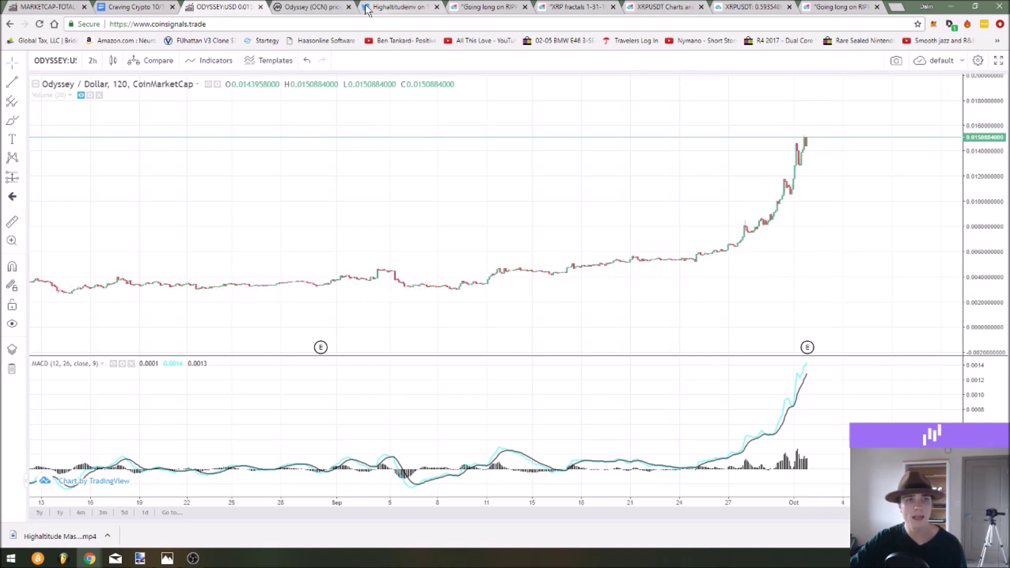
Glance at the Odyssey CoinMarketCap page, then centre the rally on the Odyssey chart
{"action": "left_click", "coordinate": [314, 5]}
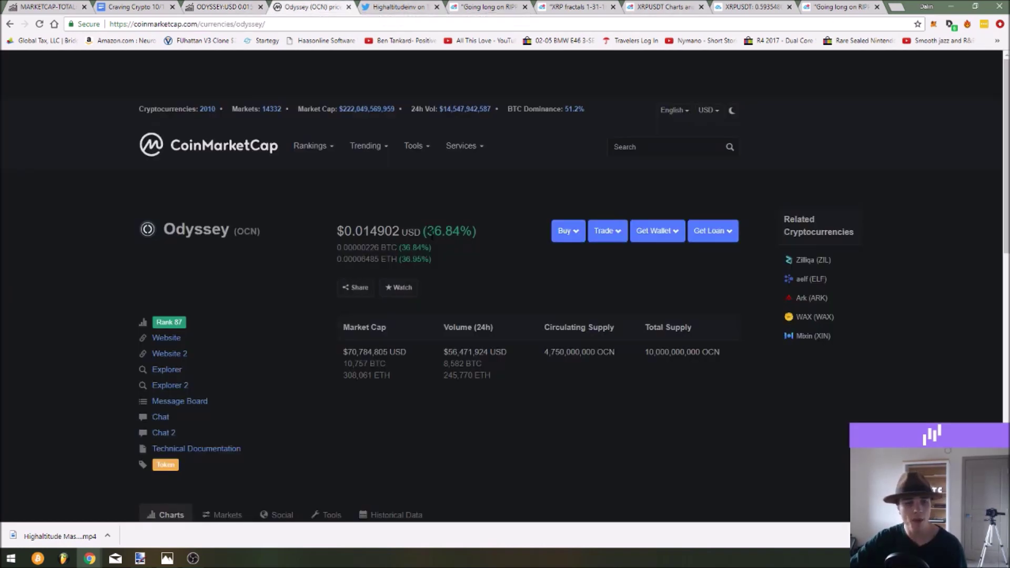
{"action": "left_click", "coordinate": [192, 6]}
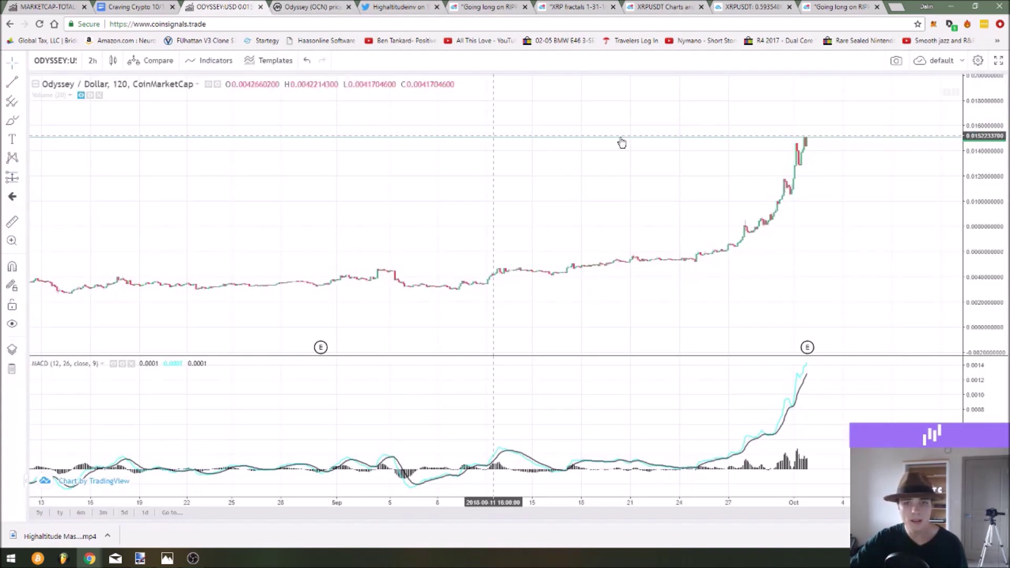
{"action": "left_click_drag", "start_coordinate": [650, 180], "coordinate": [633, 193]}
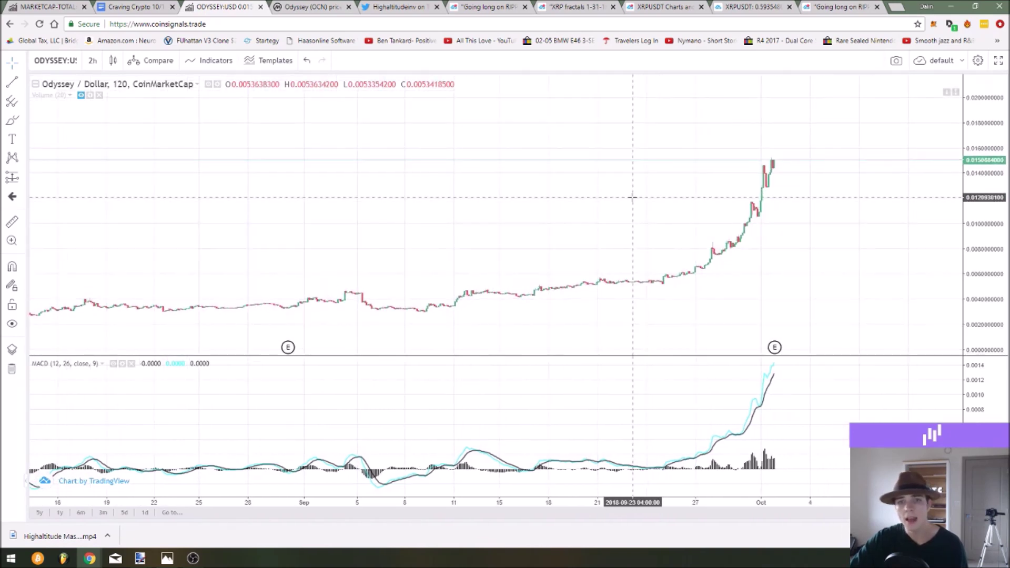
{"action": "scroll", "coordinate": [633, 198], "scroll_direction": "up", "scroll_amount": 3}
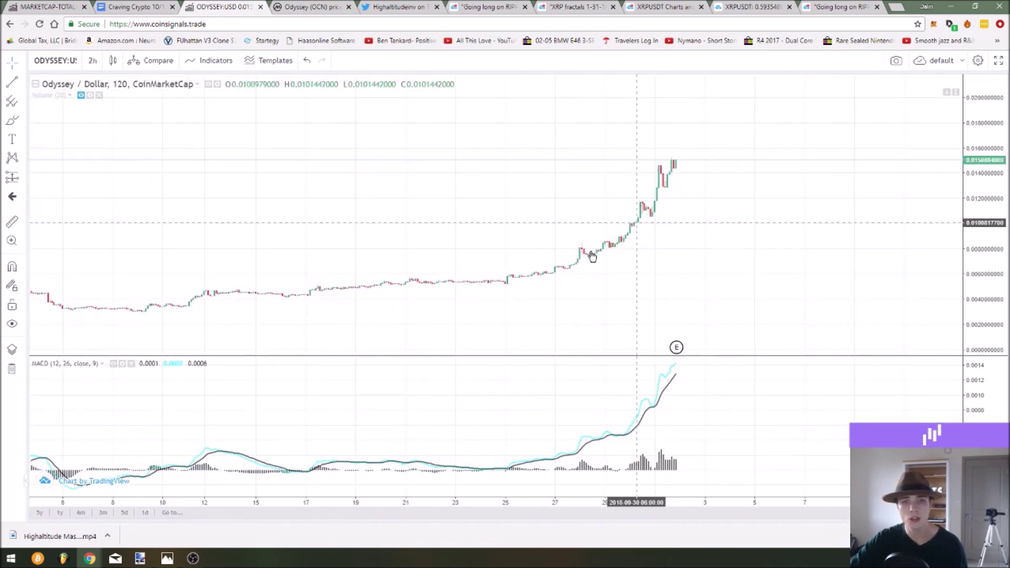
{"action": "left_click_drag", "start_coordinate": [679, 180], "coordinate": [683, 219]}
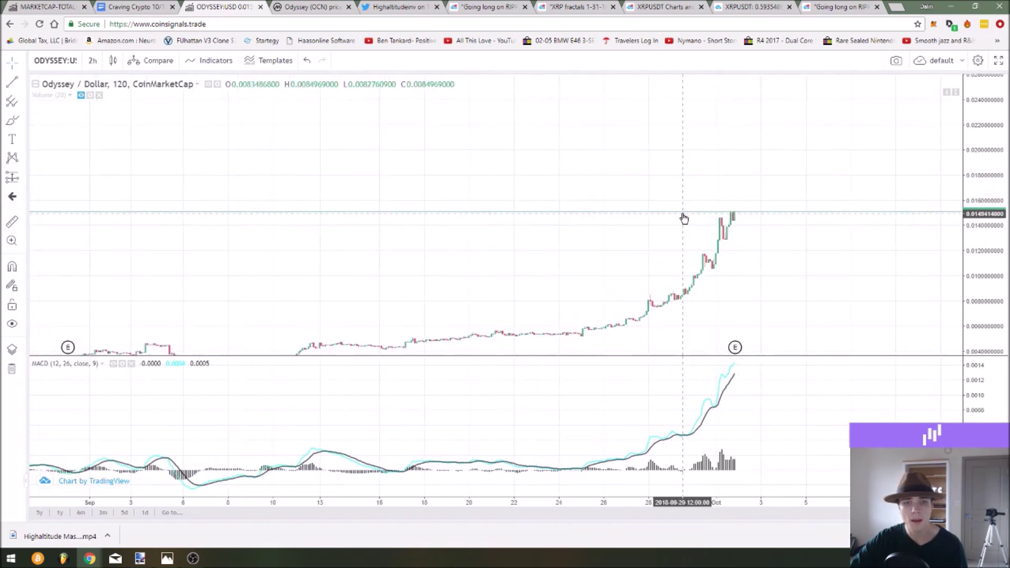
{"action": "scroll", "coordinate": [683, 218], "scroll_direction": "down", "scroll_amount": 5}
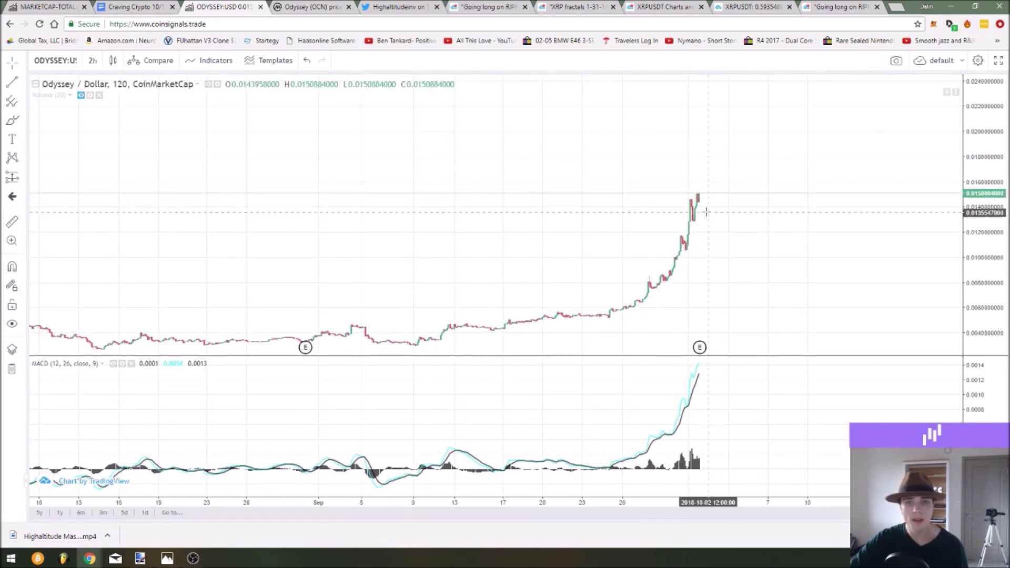
Sketch a red projected-path arrow right of the latest candles, move it higher, then delete it
{"action": "left_click", "coordinate": [696, 185]}
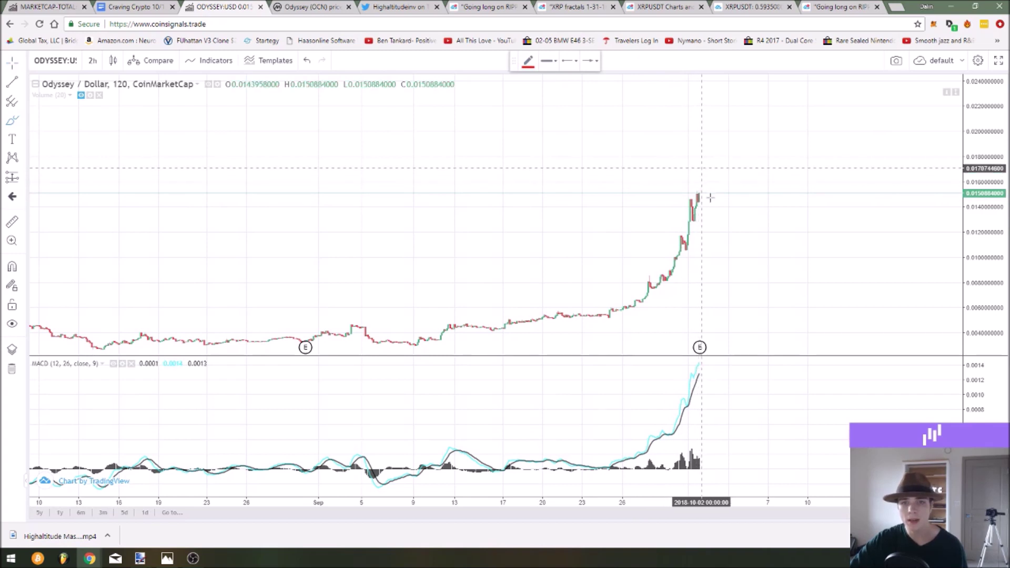
{"action": "left_click_drag", "start_coordinate": [705, 174], "coordinate": [735, 217]}
{"action": "left_click_drag", "start_coordinate": [789, 241], "coordinate": [851, 248]}
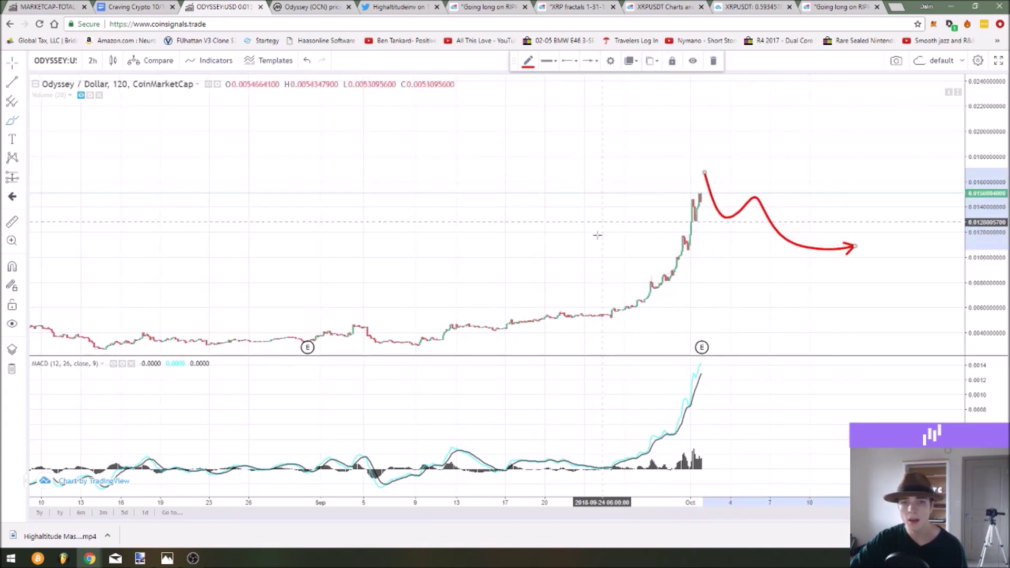
{"action": "scroll", "coordinate": [578, 235], "scroll_direction": "down", "scroll_amount": 3}
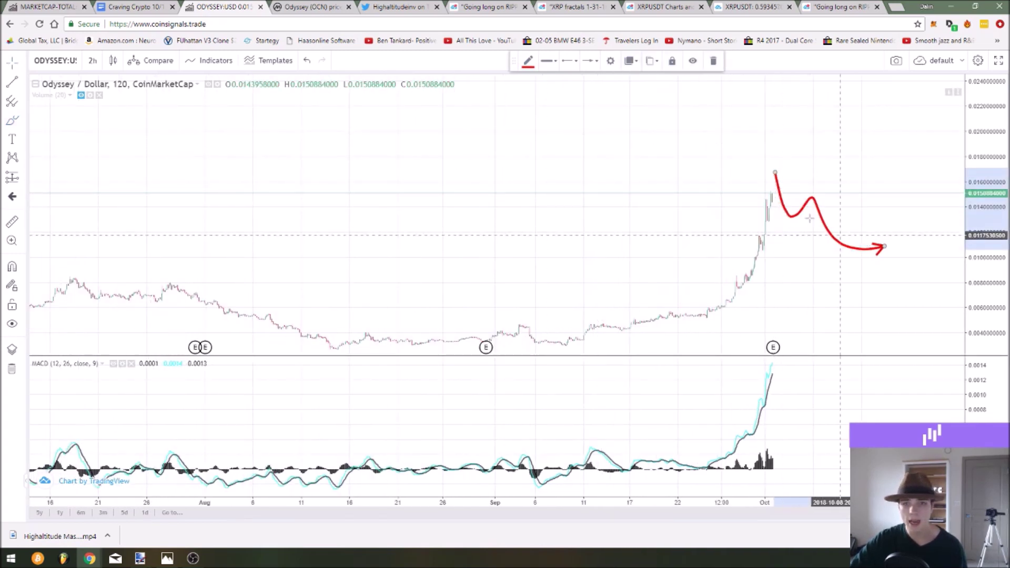
{"action": "left_click_drag", "start_coordinate": [790, 216], "coordinate": [791, 179]}
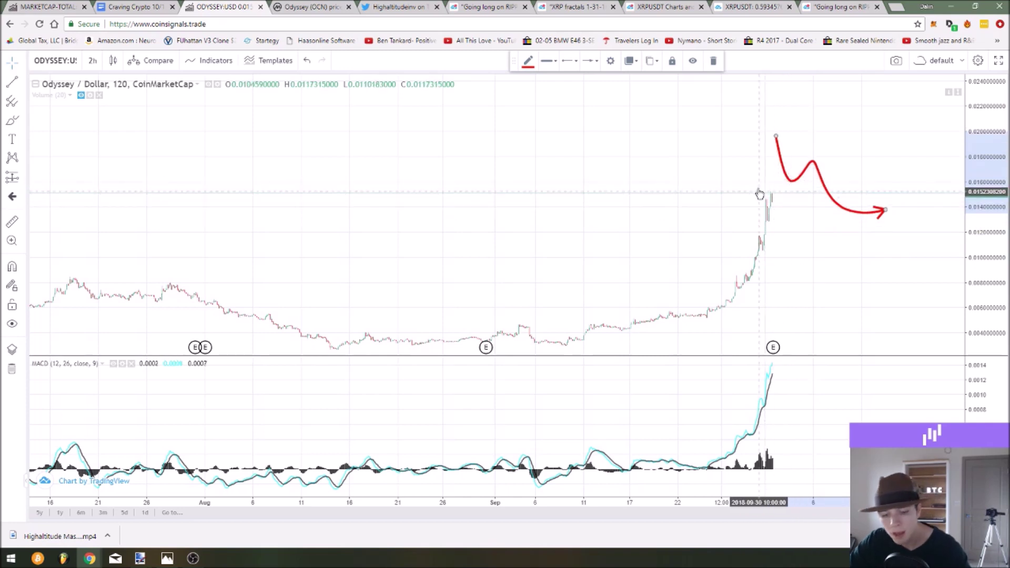
{"action": "key", "text": "Delete"}
Switch the Odyssey chart to 1-week candles and pan them into view
{"action": "left_click", "coordinate": [92, 62]}
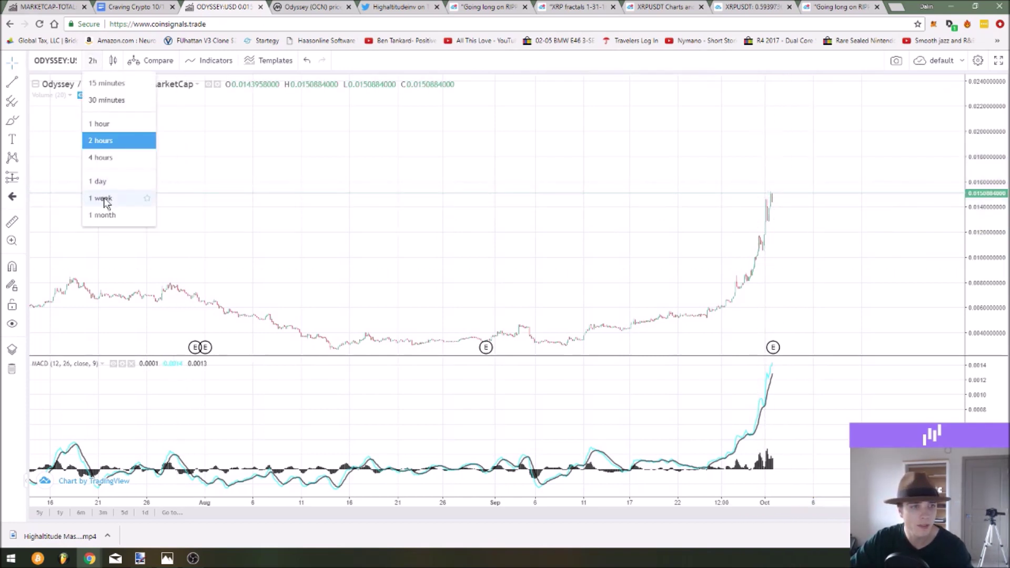
{"action": "left_click", "coordinate": [105, 199]}
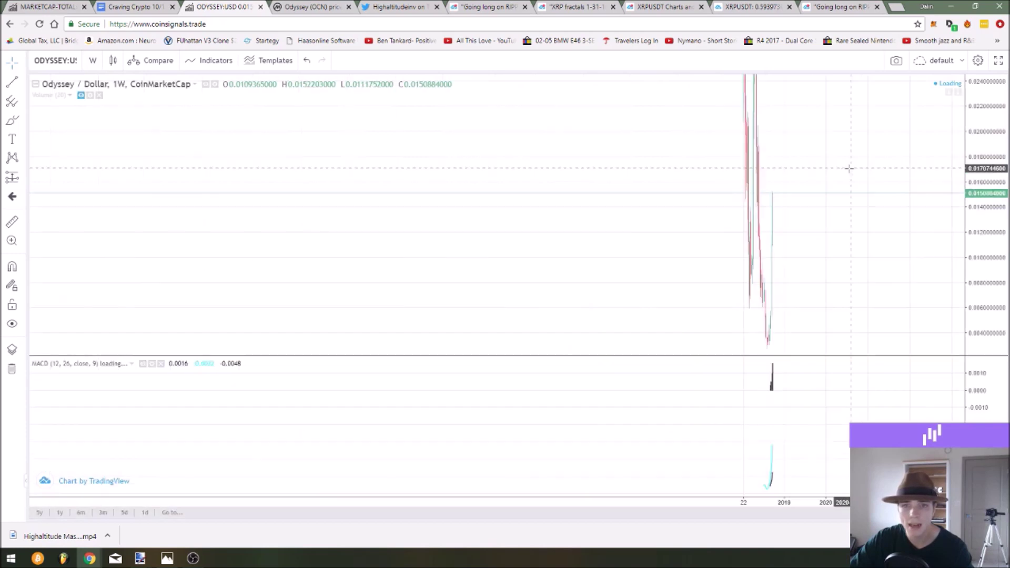
{"action": "scroll", "coordinate": [912, 172], "scroll_direction": "up", "scroll_amount": 5}
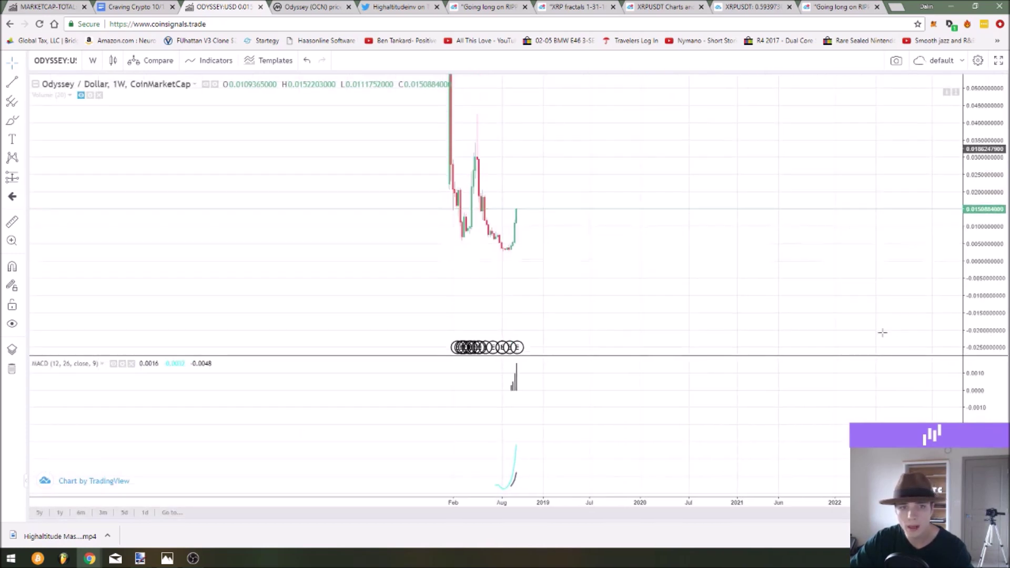
{"action": "left_click_drag", "start_coordinate": [766, 231], "coordinate": [841, 214]}
{"action": "scroll", "coordinate": [894, 205], "scroll_direction": "up", "scroll_amount": 3}
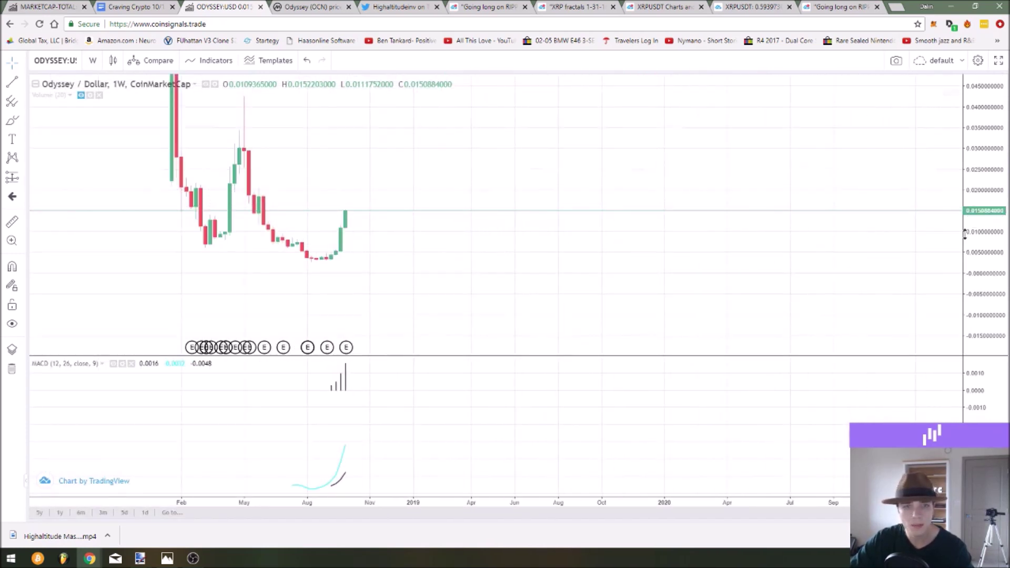
{"action": "scroll", "coordinate": [683, 216], "scroll_direction": "left", "scroll_amount": 5}
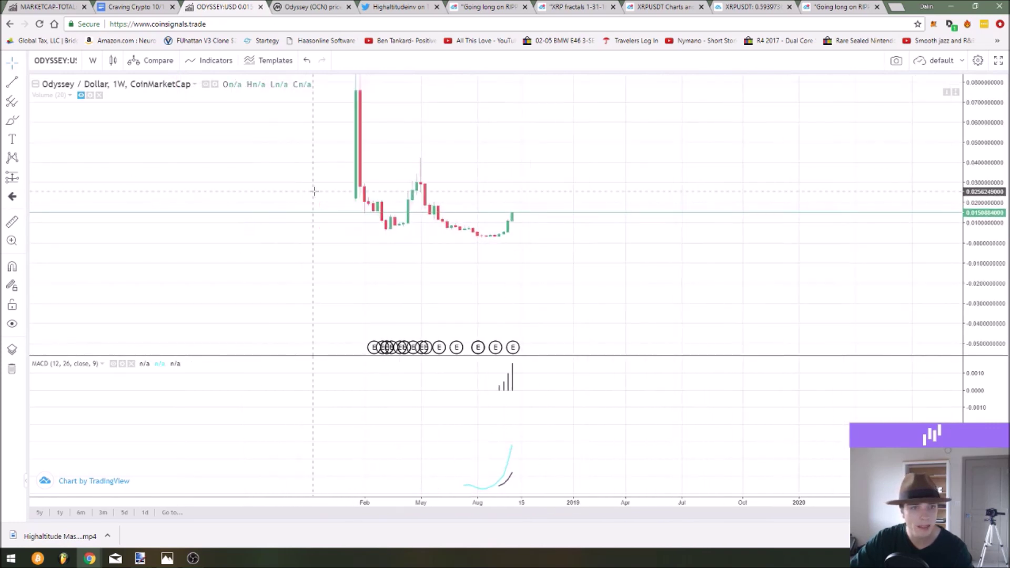
Draw two stacked rectangles marking the 0.027–0.032 and 0.015–0.021 price zones
{"action": "left_click", "coordinate": [19, 125]}
{"action": "left_click", "coordinate": [55, 141]}
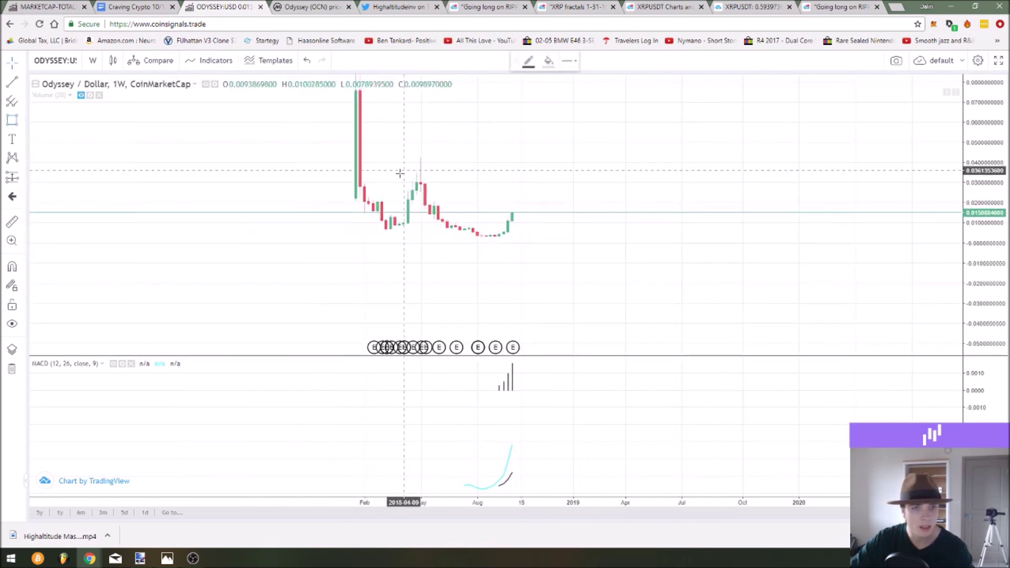
{"action": "mouse_move", "coordinate": [355, 177]}
{"action": "left_mouse_down"}
{"action": "mouse_move", "coordinate": [535, 196]}
{"action": "mouse_move", "coordinate": [561, 189]}
{"action": "left_mouse_up"}
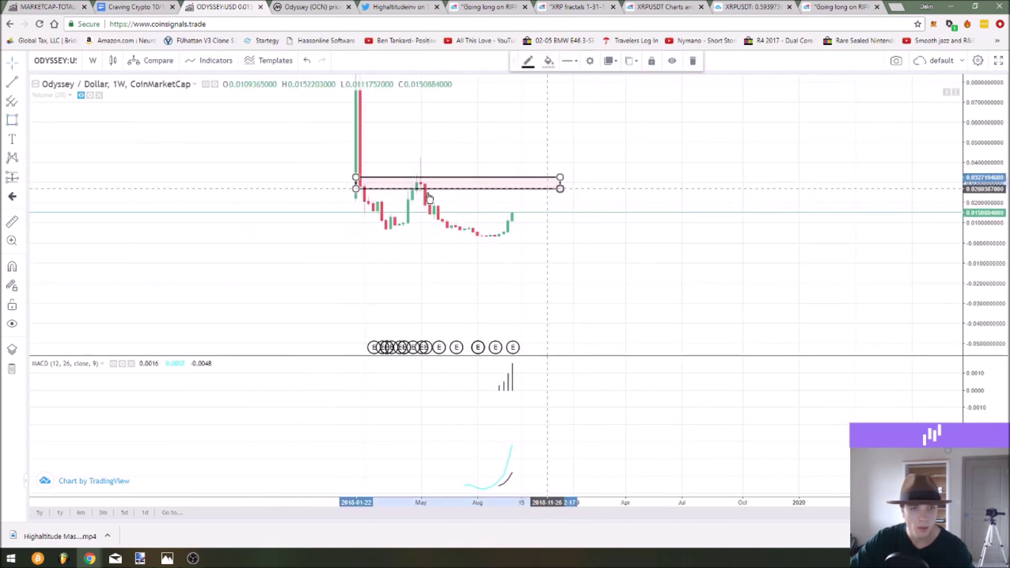
{"action": "left_click", "coordinate": [13, 122]}
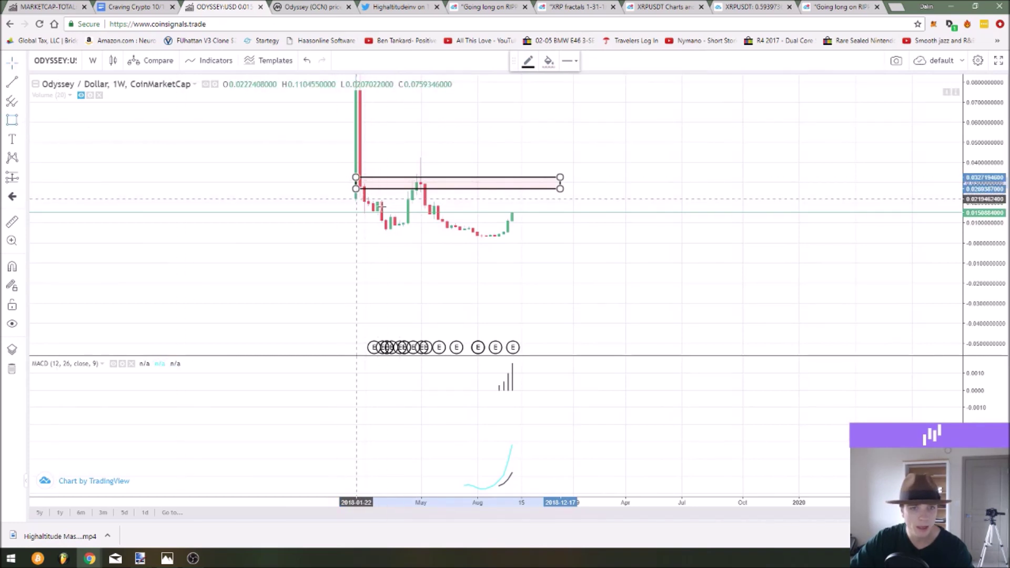
{"action": "left_click_drag", "start_coordinate": [356, 200], "coordinate": [560, 212]}
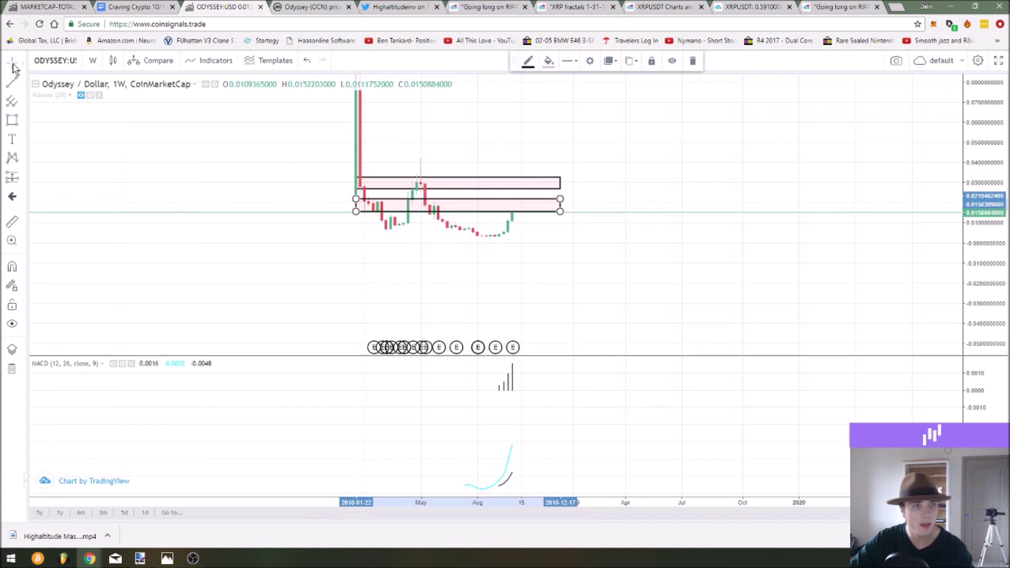
Return to 2-hour candles, auto-fit the price scale, and pan to leave space on the right
{"action": "left_click", "coordinate": [477, 135]}
{"action": "scroll", "coordinate": [638, 140], "scroll_direction": "up", "scroll_amount": 5}
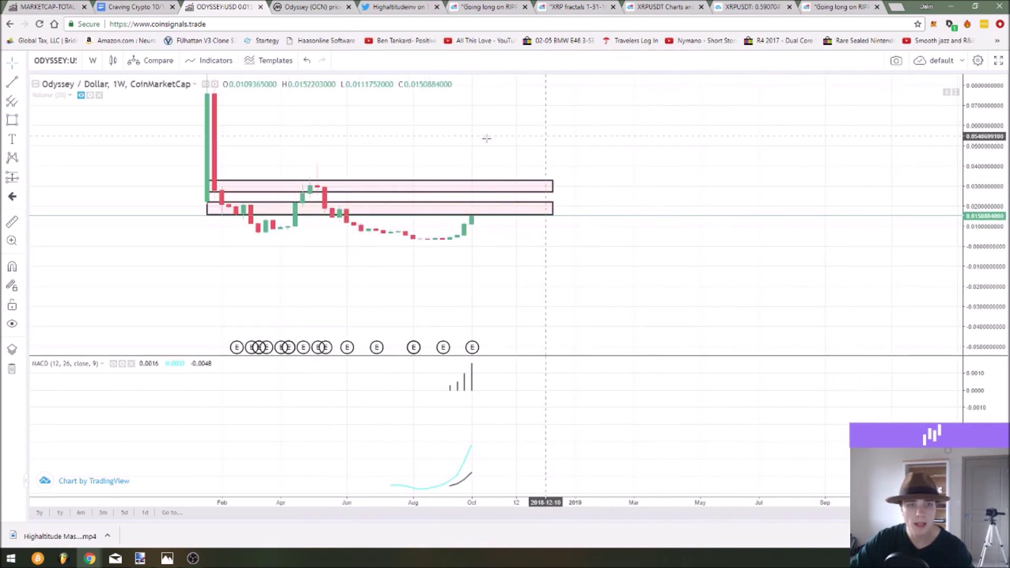
{"action": "scroll", "coordinate": [487, 138], "scroll_direction": "down", "scroll_amount": 4}
{"action": "left_click", "coordinate": [94, 61]}
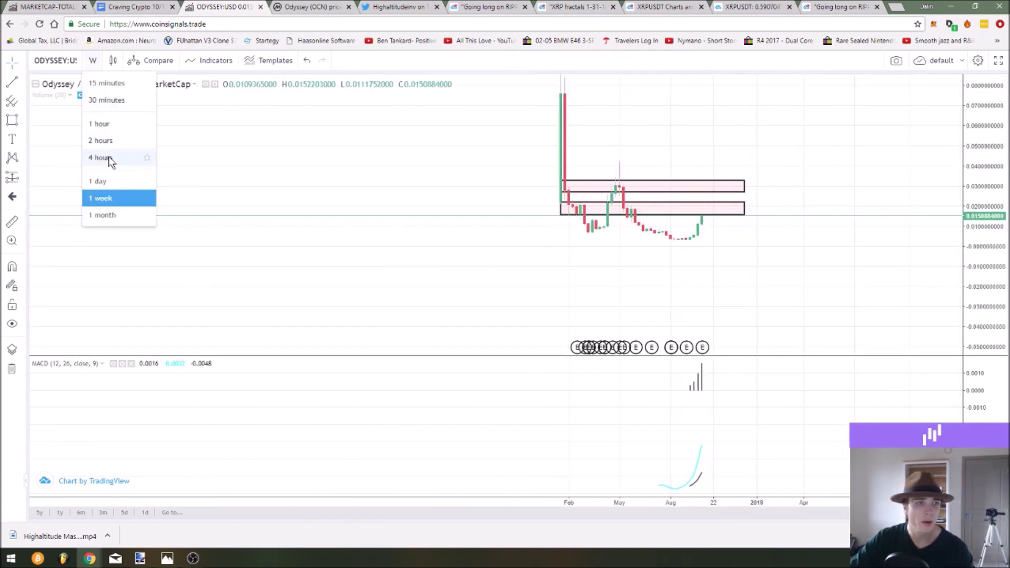
{"action": "left_click", "coordinate": [108, 141]}
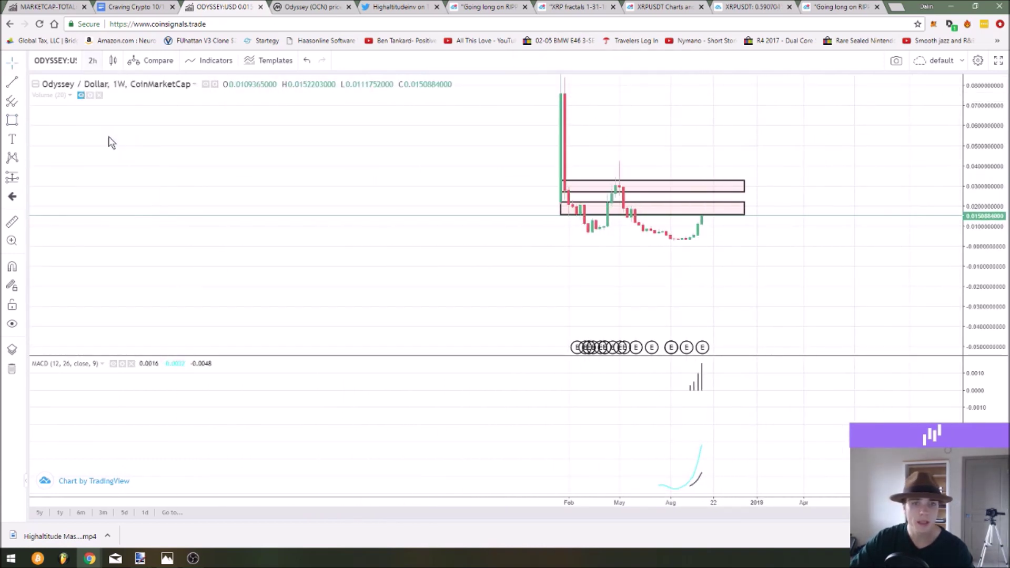
{"action": "double_click", "coordinate": [977, 213]}
{"action": "scroll", "coordinate": [775, 196], "scroll_direction": "down", "scroll_amount": 5}
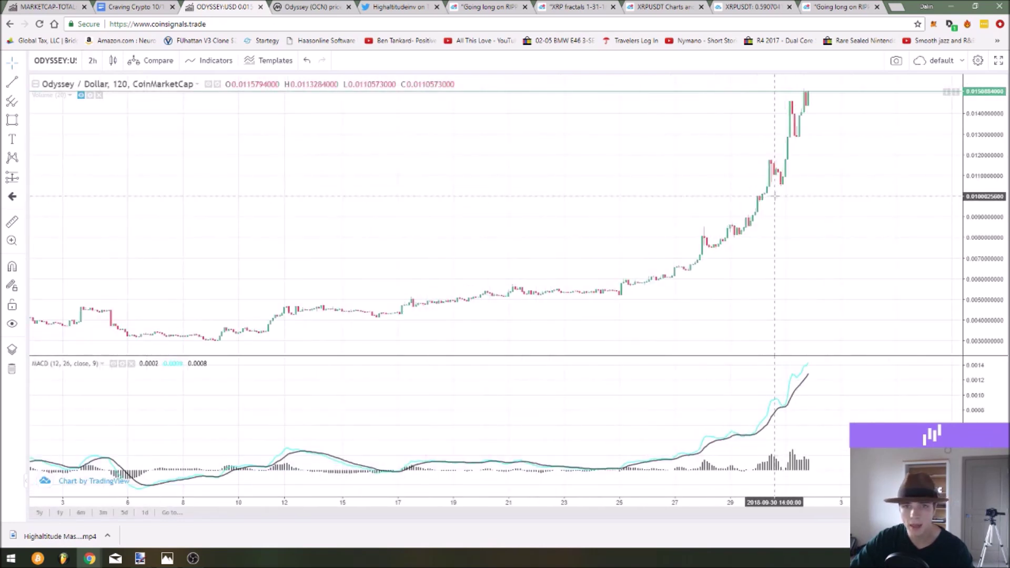
{"action": "left_click_drag", "start_coordinate": [798, 247], "coordinate": [573, 244]}
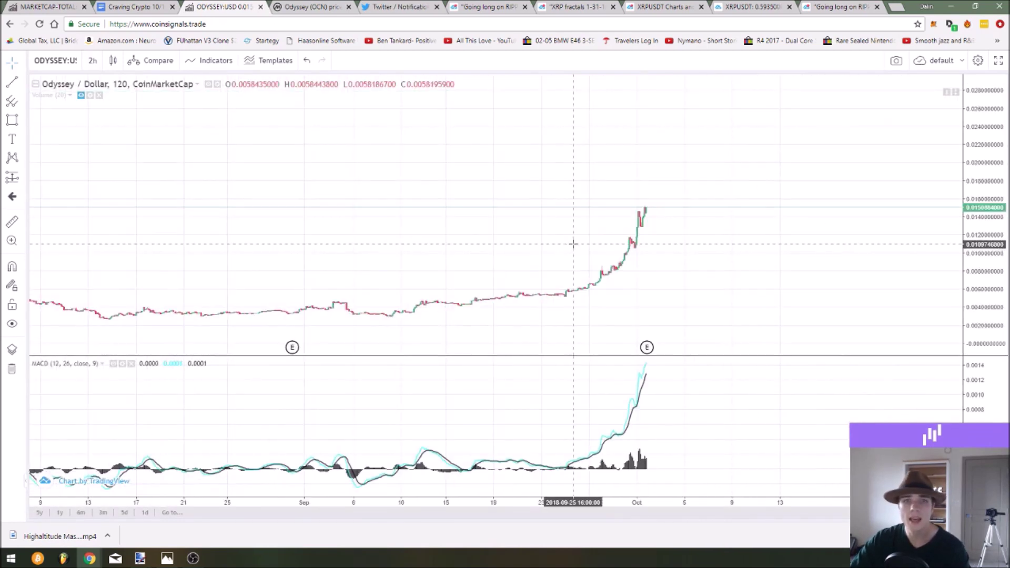
Choose the freehand Brush tool from the shape drawing tools
{"action": "left_click", "coordinate": [23, 87]}
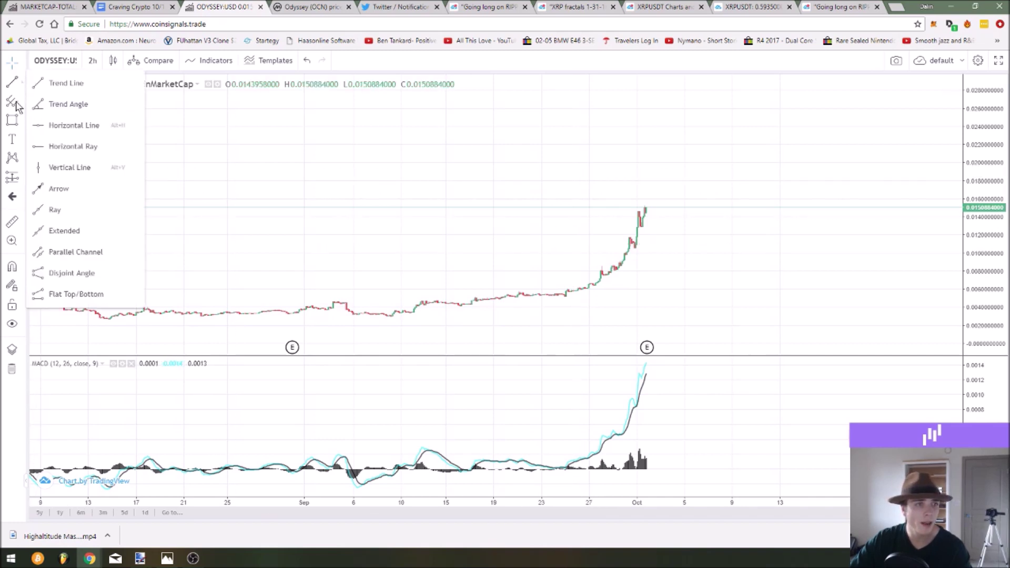
{"action": "left_click", "coordinate": [22, 124]}
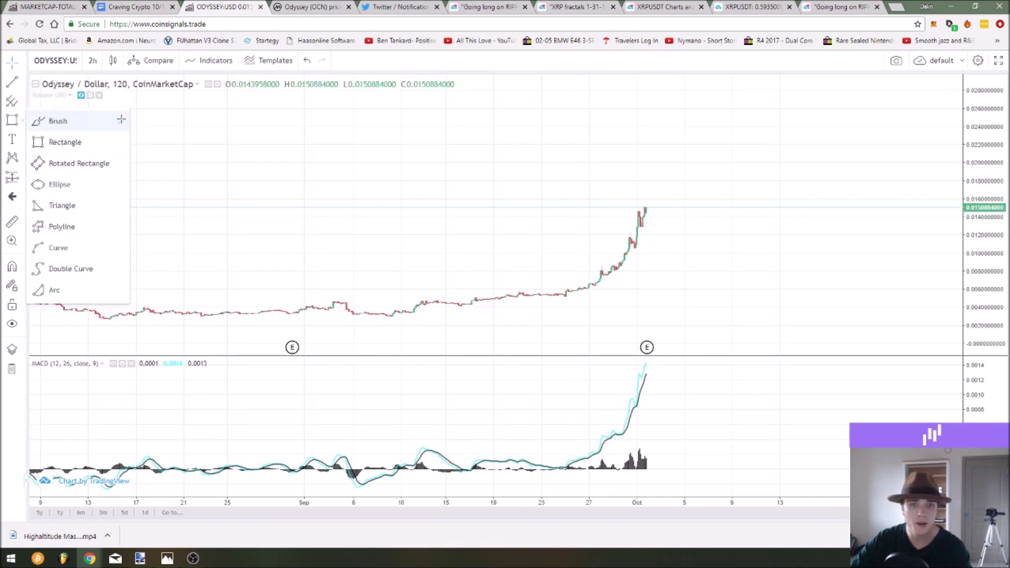
{"action": "left_click", "coordinate": [55, 121]}
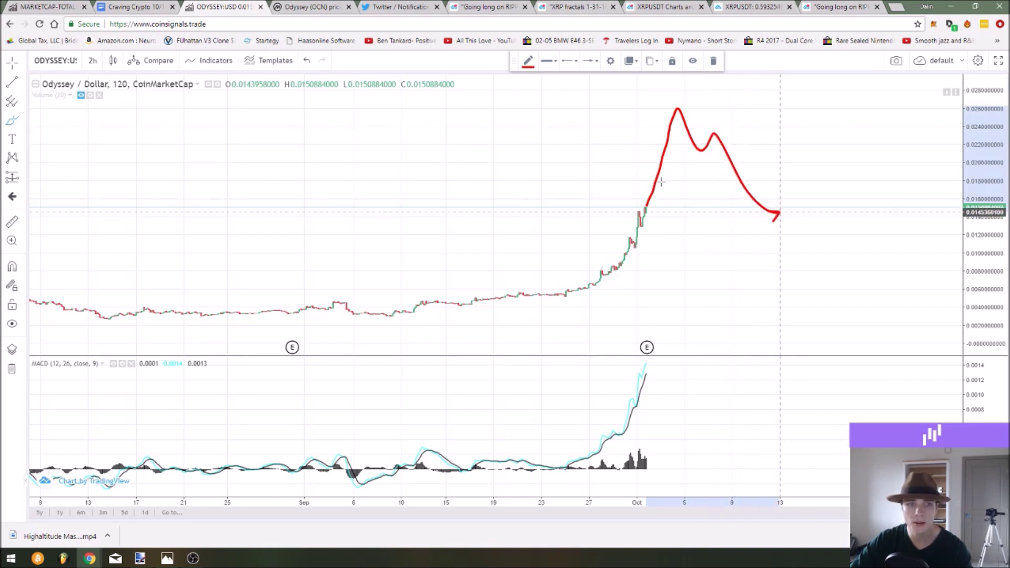
Pick Fib Retracement and anchor it at the early-September low near 0.003
{"action": "left_click", "coordinate": [23, 122]}
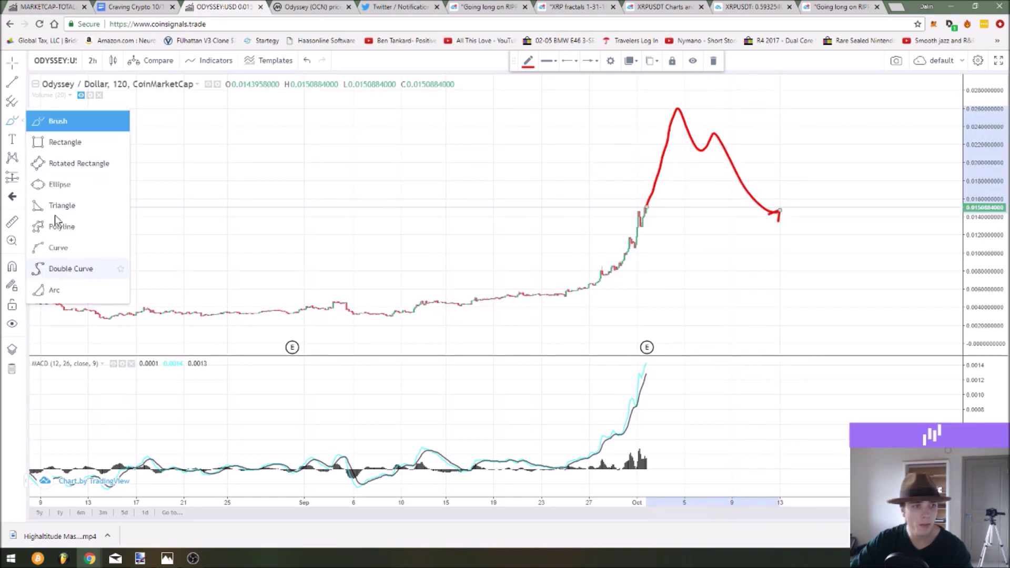
{"action": "left_click", "coordinate": [20, 149]}
{"action": "left_click", "coordinate": [22, 146]}
{"action": "left_click", "coordinate": [18, 111]}
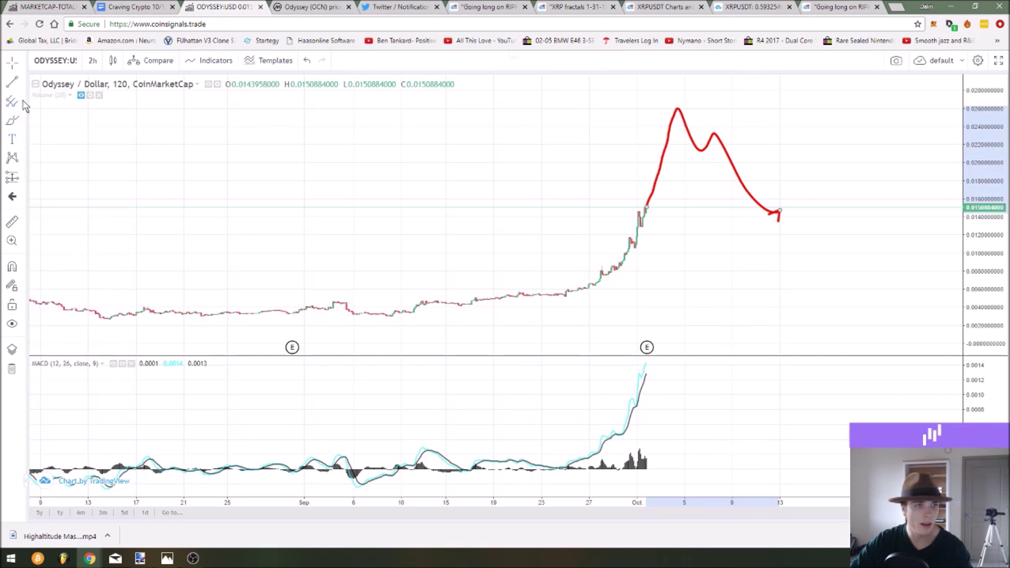
{"action": "left_click", "coordinate": [19, 108]}
{"action": "left_click", "coordinate": [74, 289]}
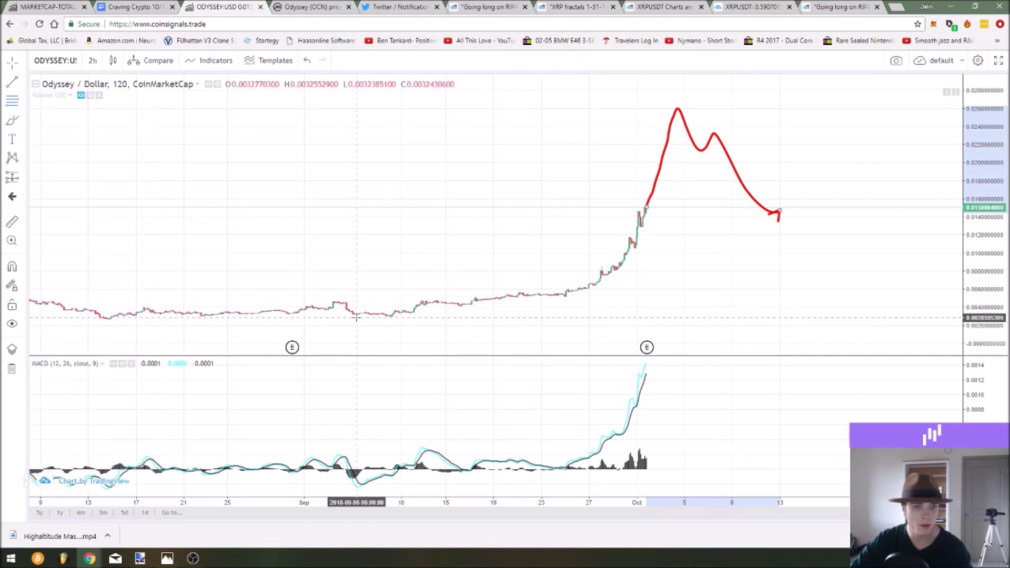
{"action": "left_click", "coordinate": [356, 318]}
Finish the Fib retracement at the projected peak near 0.026, then move to CoinMarketCap's Odyssey page
{"action": "left_click", "coordinate": [893, 110]}
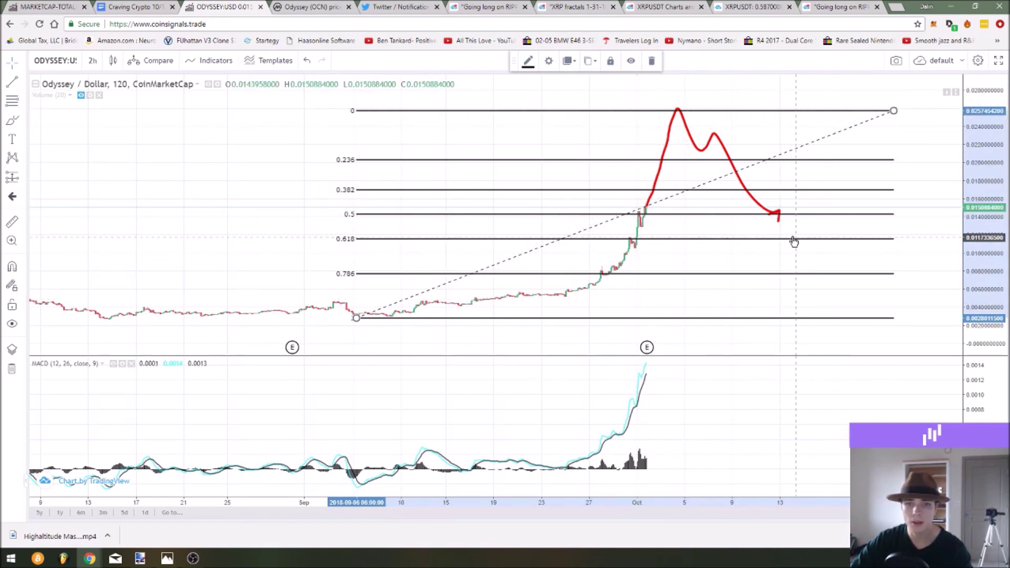
{"action": "scroll", "coordinate": [510, 228], "scroll_direction": "down", "scroll_amount": 3}
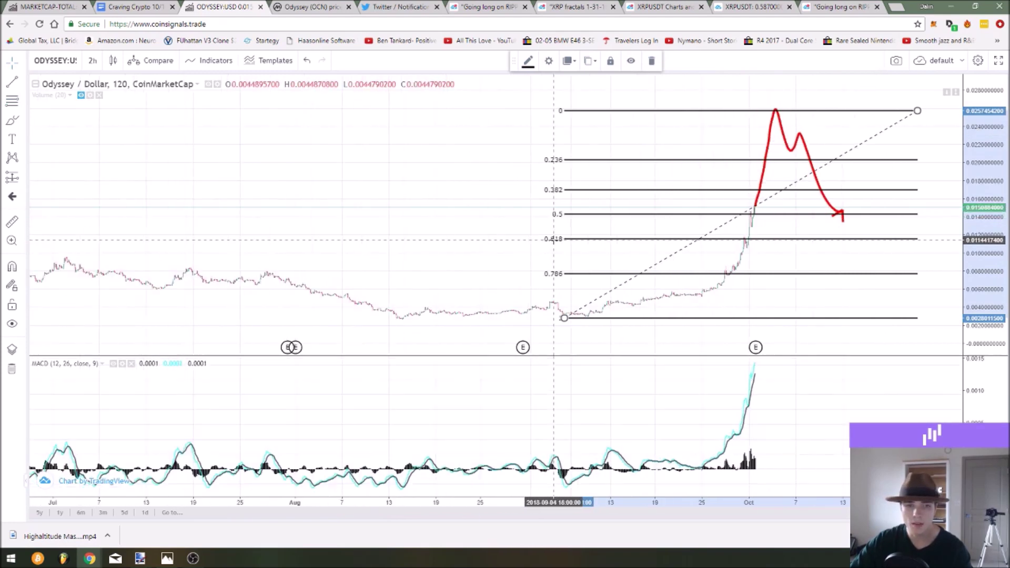
{"action": "scroll", "coordinate": [642, 203], "scroll_direction": "up", "scroll_amount": 3}
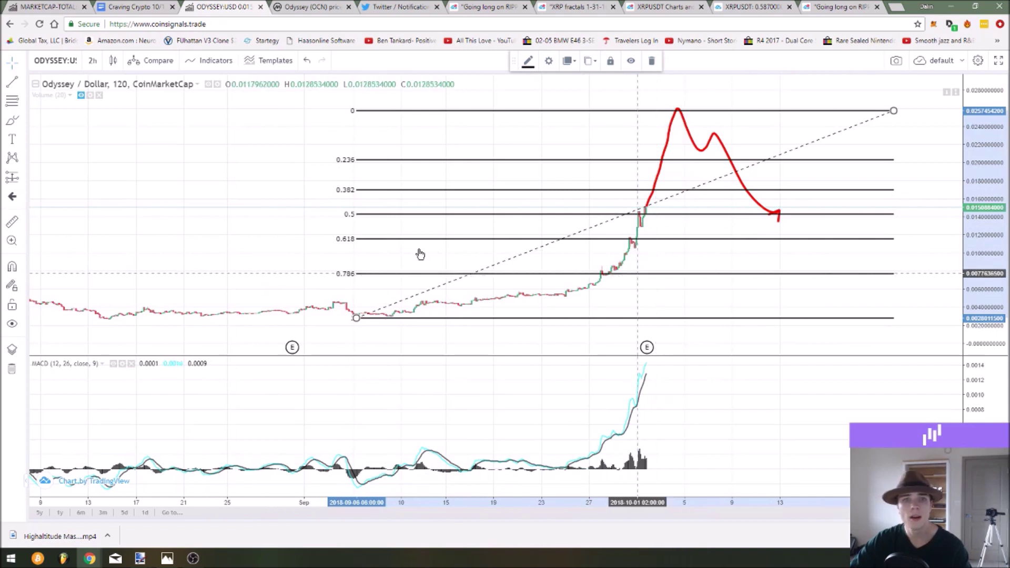
{"action": "scroll", "coordinate": [462, 226], "scroll_direction": "up", "scroll_amount": 2}
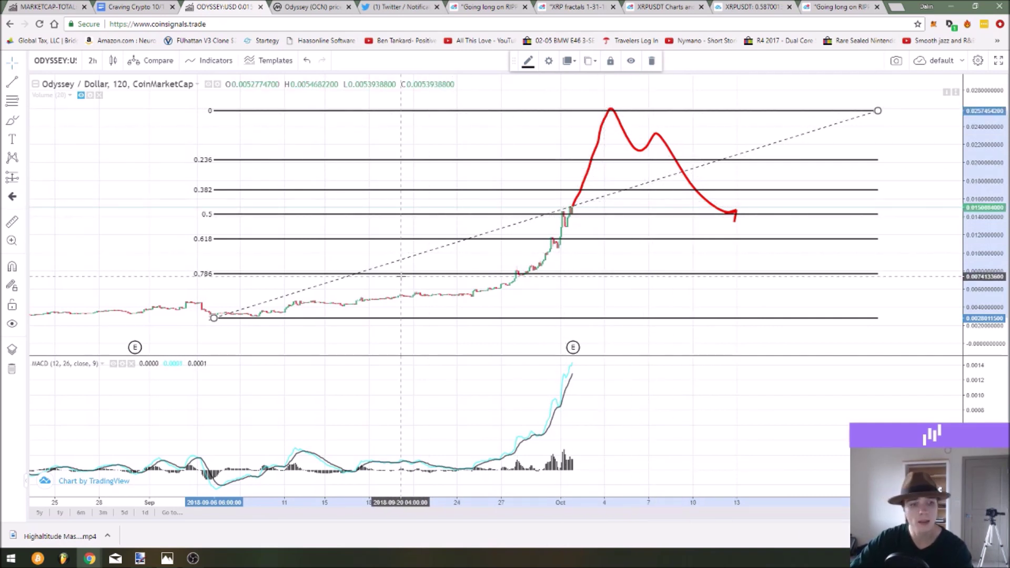
{"action": "key", "text": "ctrl+shift+Tab"}
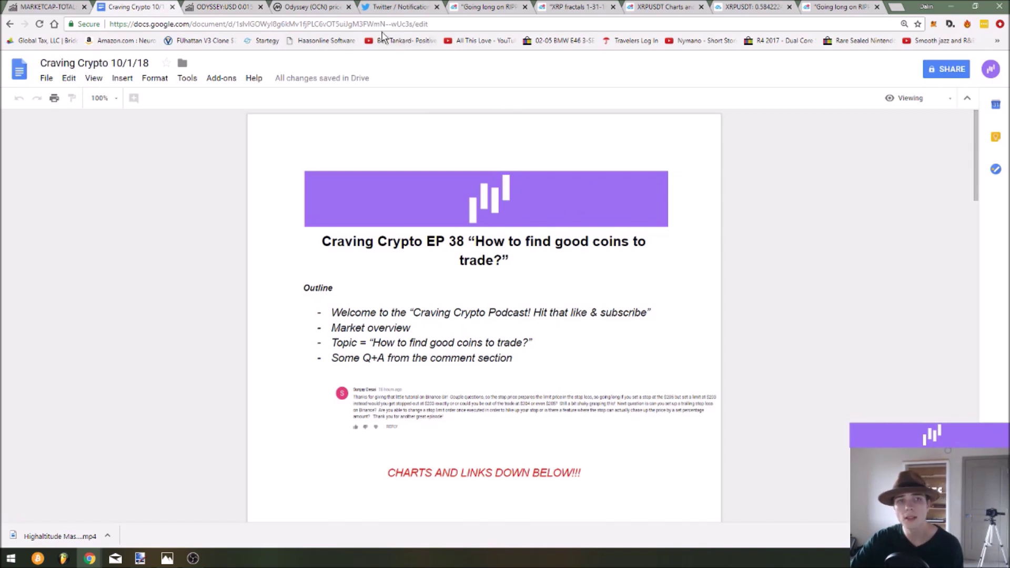
{"action": "left_click", "coordinate": [327, 5]}
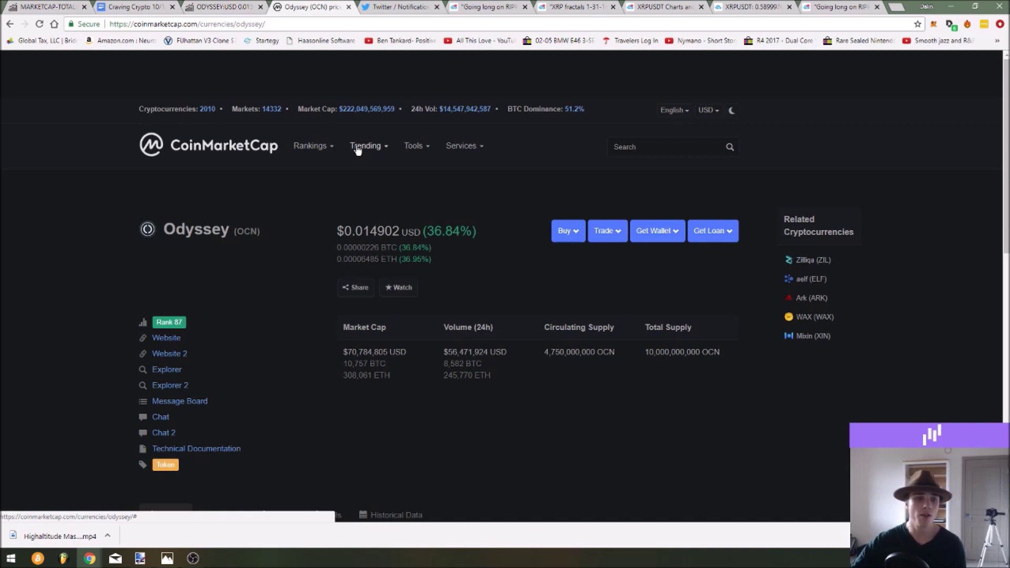
{"action": "left_click", "coordinate": [325, 148]}
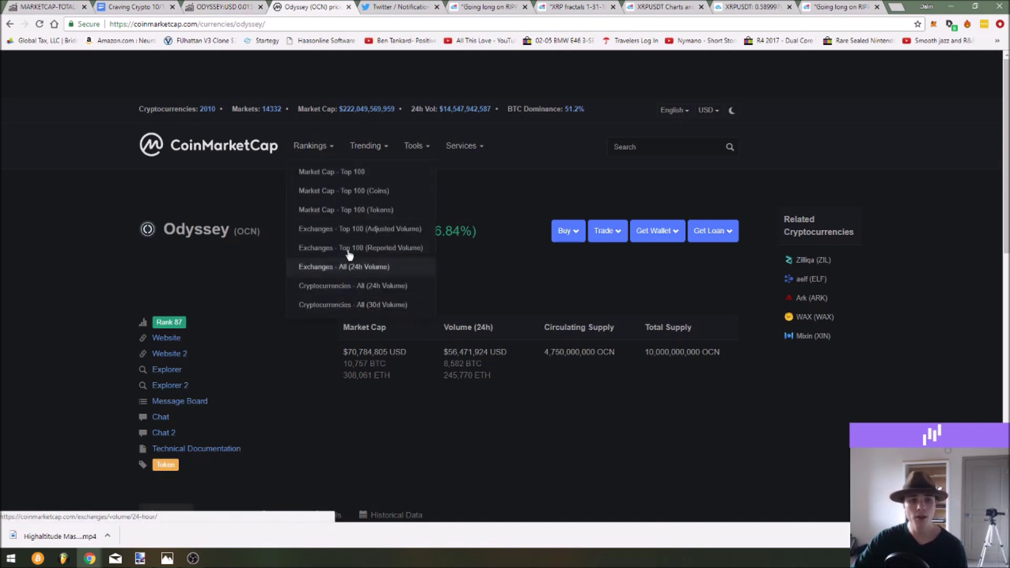
{"action": "left_click", "coordinate": [375, 305]}
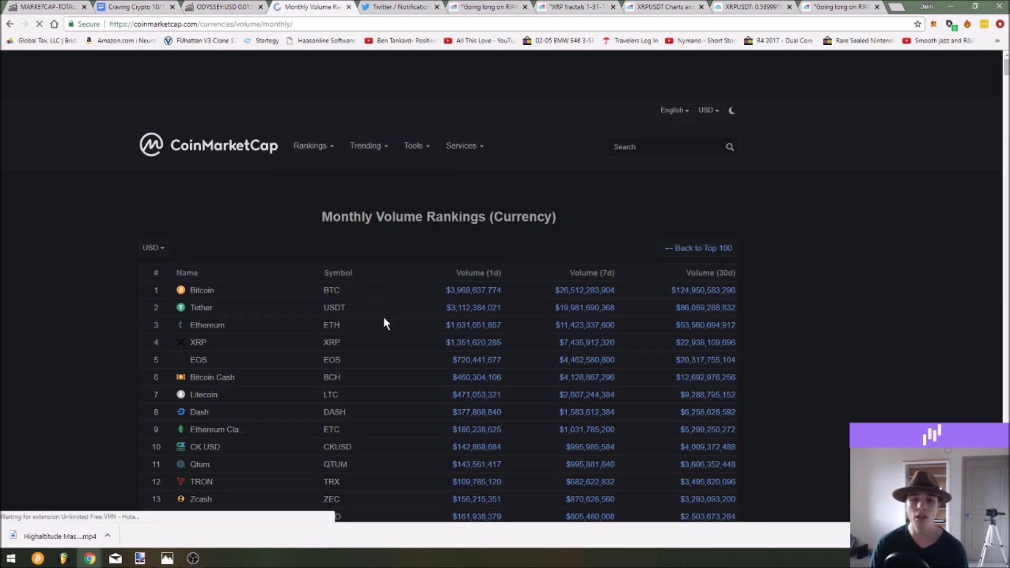
{"action": "scroll", "coordinate": [384, 319], "scroll_direction": "down", "scroll_amount": 4}
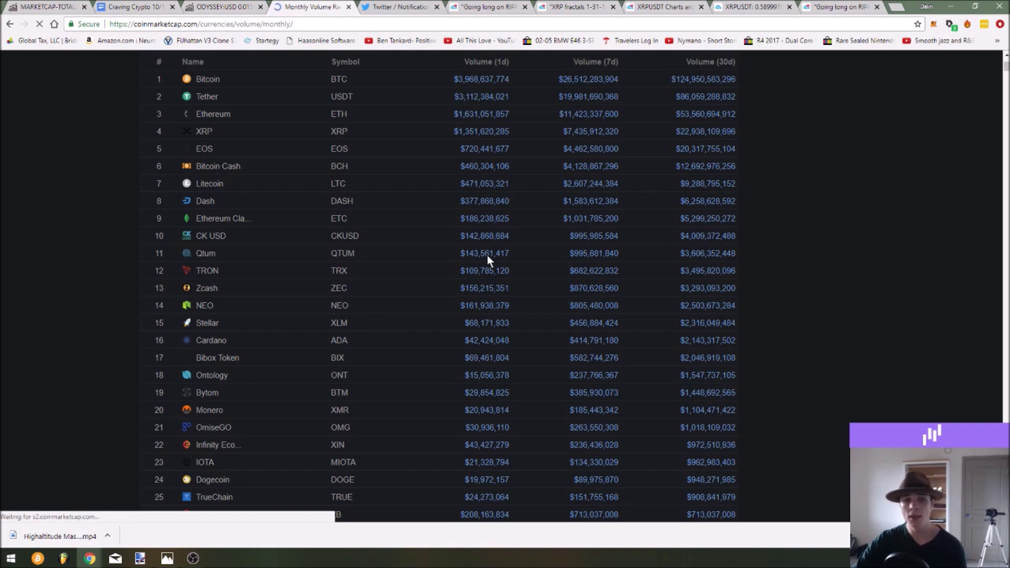
{"action": "scroll", "coordinate": [441, 323], "scroll_direction": "down", "scroll_amount": 3}
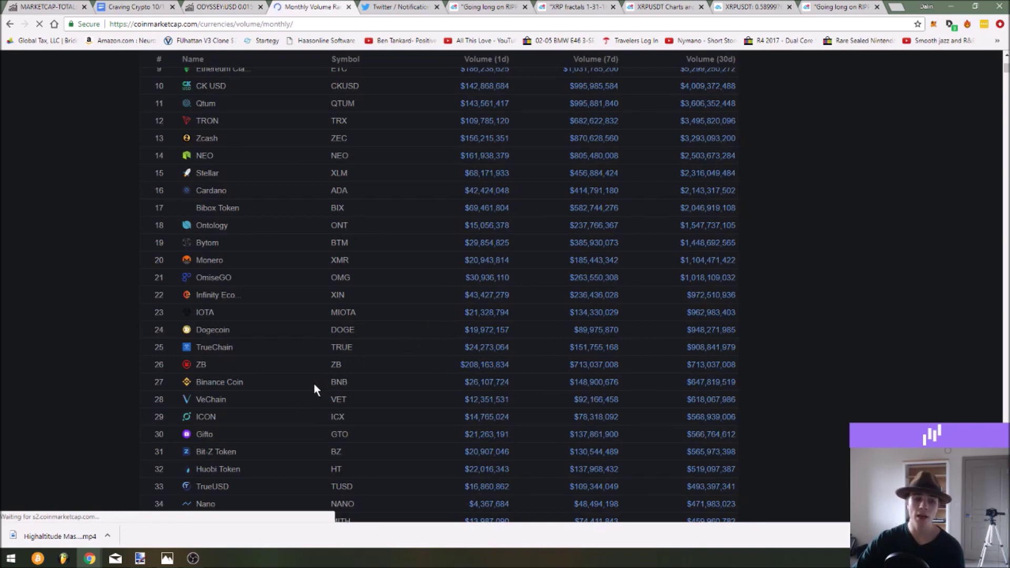
{"action": "scroll", "coordinate": [314, 388], "scroll_direction": "down", "scroll_amount": 5}
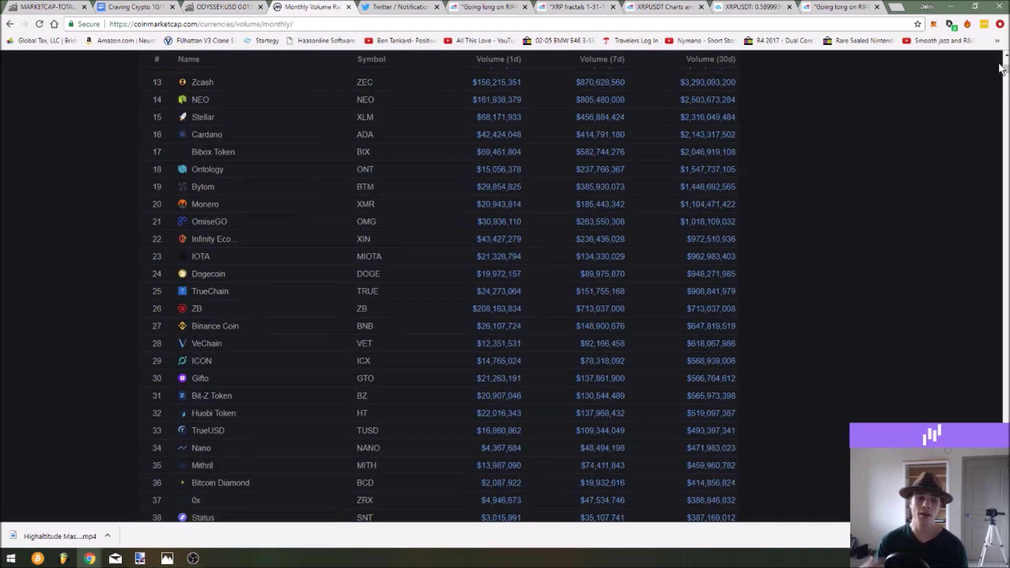
{"action": "scroll", "coordinate": [1000, 68], "scroll_direction": "down", "scroll_amount": 8}
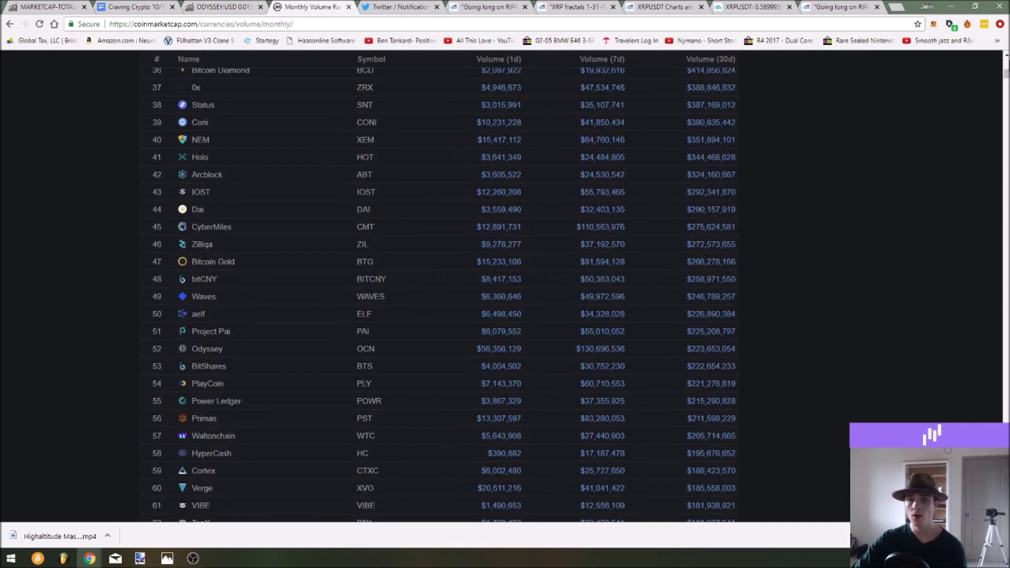
{"action": "left_click_drag", "start_coordinate": [1006, 73], "coordinate": [1005, 59]}
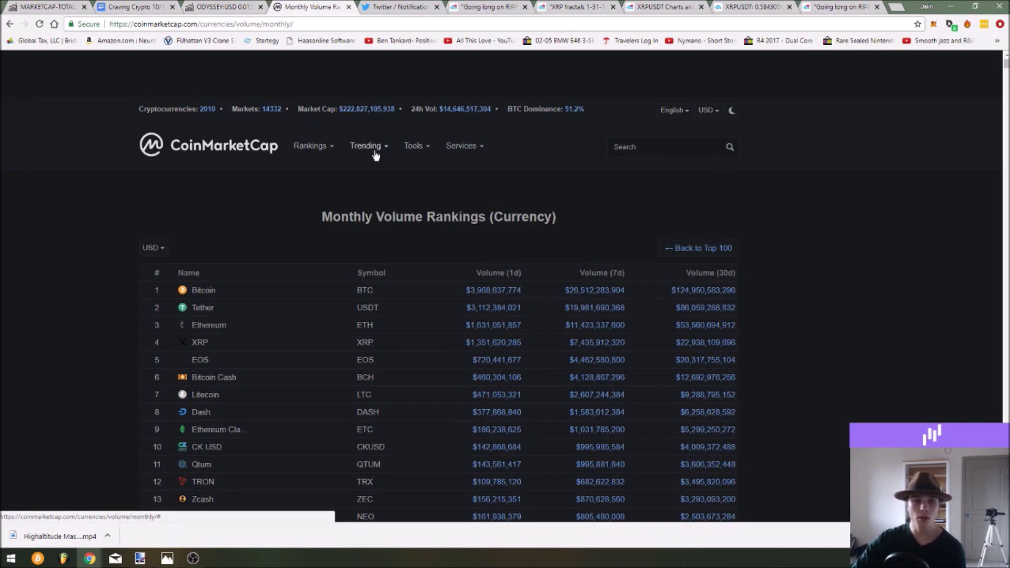
{"action": "left_click", "coordinate": [374, 152]}
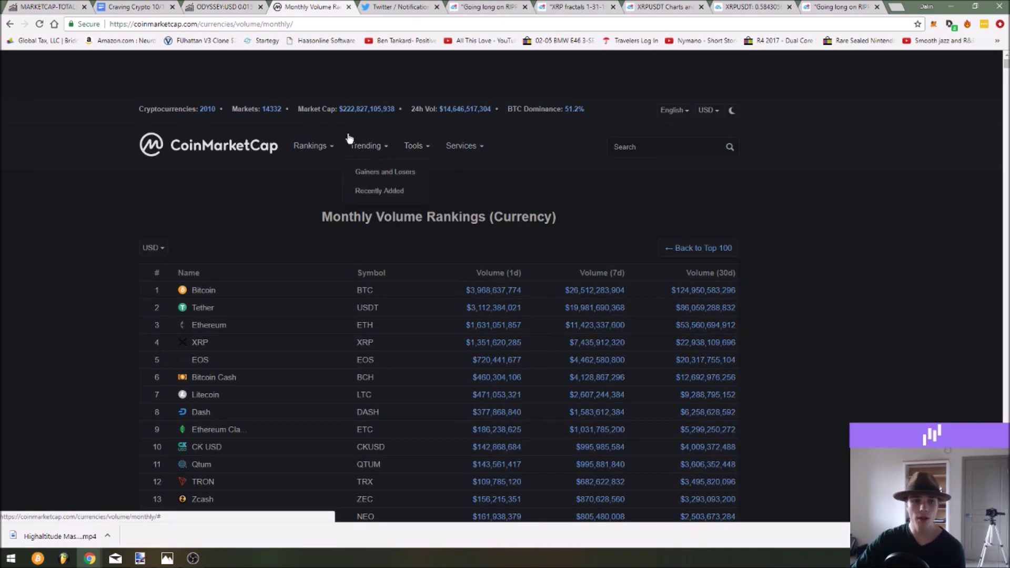
Open Biggest Gainers and Losers on the 7d view and scroll through both tables
{"action": "left_click", "coordinate": [382, 176]}
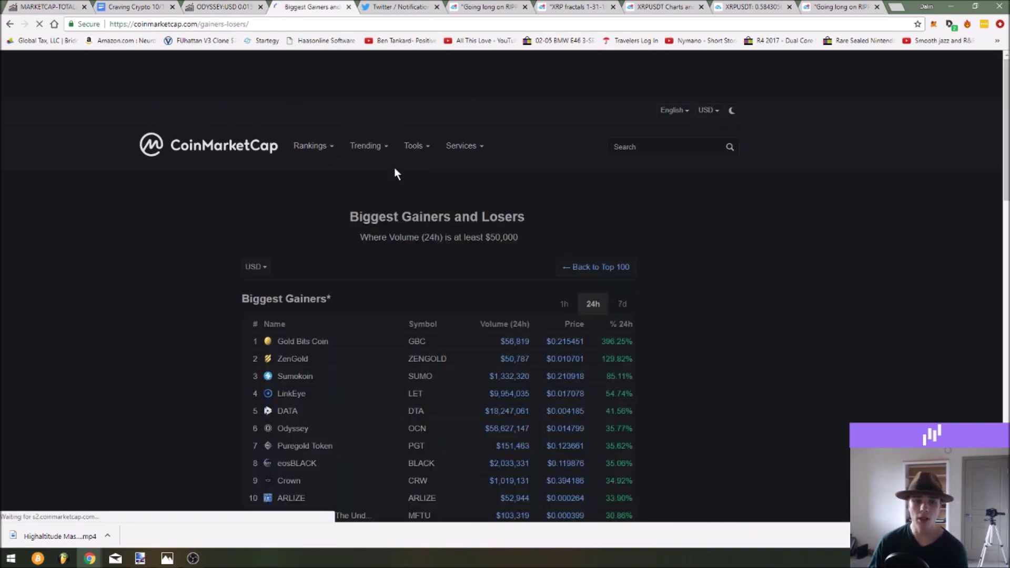
{"action": "scroll", "coordinate": [643, 175], "scroll_direction": "down", "scroll_amount": 3}
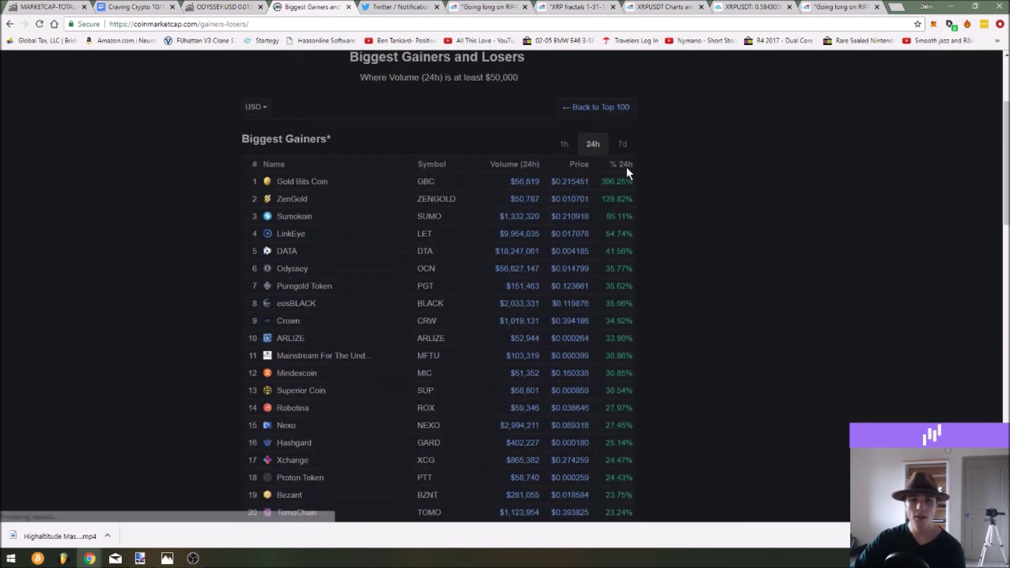
{"action": "left_click", "coordinate": [621, 144]}
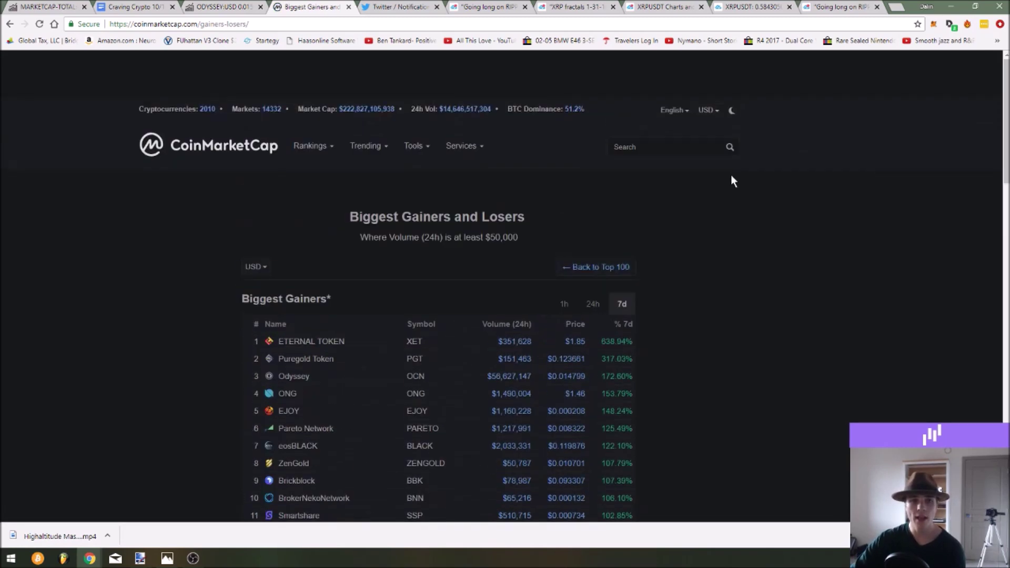
{"action": "scroll", "coordinate": [690, 196], "scroll_direction": "down", "scroll_amount": 12}
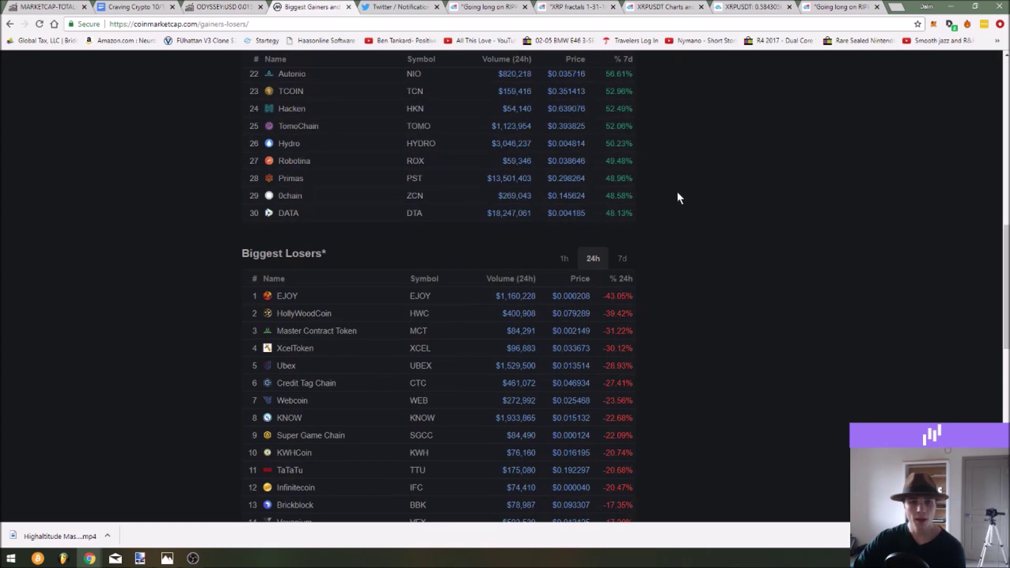
{"action": "scroll", "coordinate": [673, 210], "scroll_direction": "up", "scroll_amount": 2}
{"action": "scroll", "coordinate": [668, 231], "scroll_direction": "up", "scroll_amount": 10}
{"action": "scroll", "coordinate": [668, 227], "scroll_direction": "down", "scroll_amount": 5}
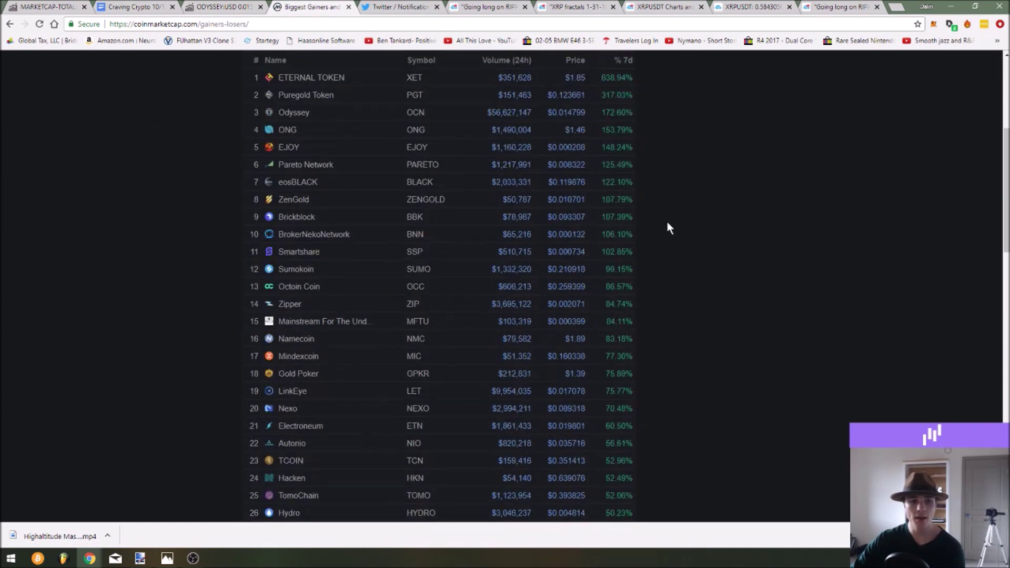
{"action": "scroll", "coordinate": [684, 204], "scroll_direction": "down", "scroll_amount": 3}
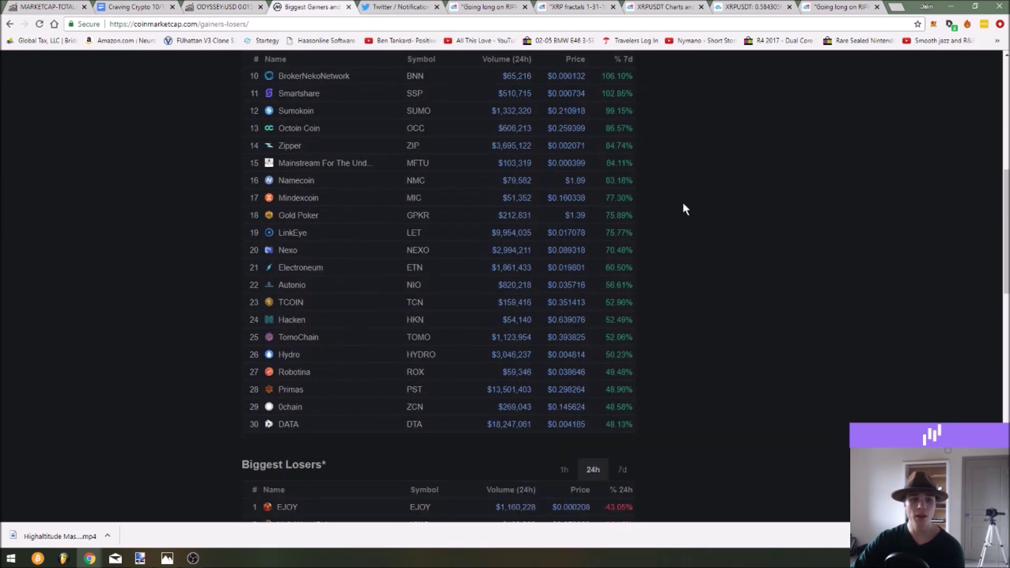
{"action": "scroll", "coordinate": [679, 208], "scroll_direction": "up", "scroll_amount": 5}
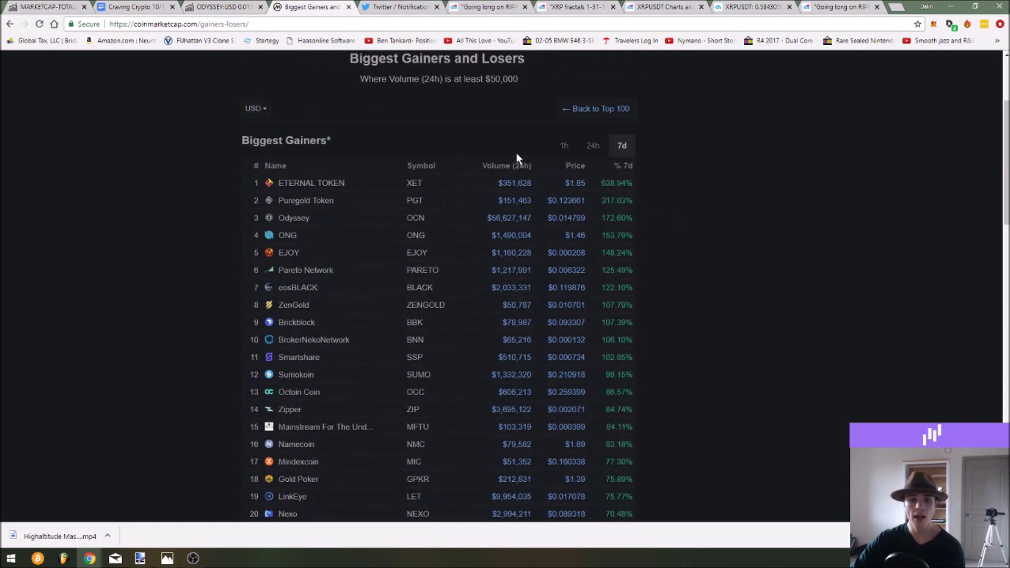
{"action": "scroll", "coordinate": [511, 242], "scroll_direction": "down", "scroll_amount": 2}
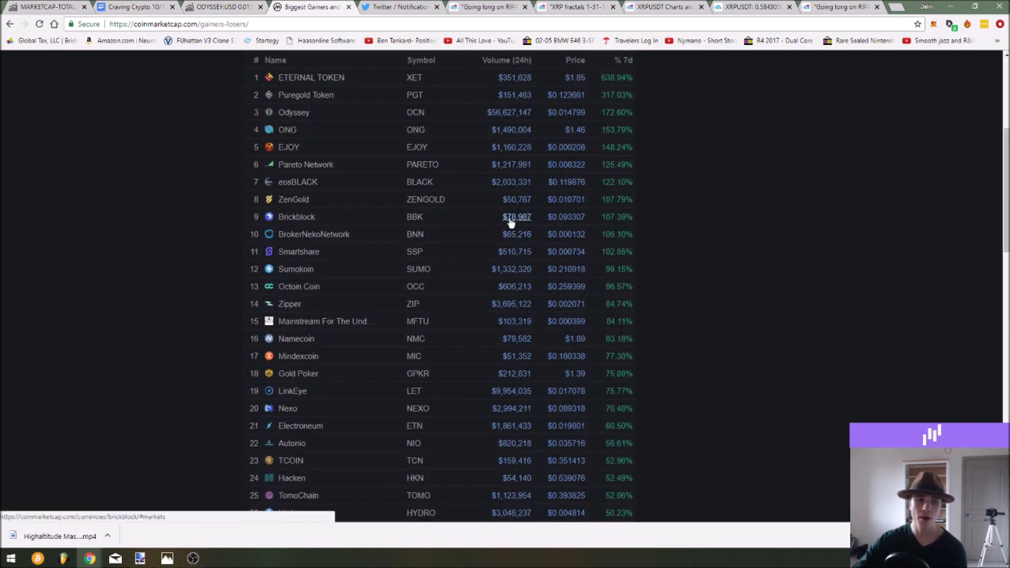
{"action": "scroll", "coordinate": [630, 231], "scroll_direction": "down", "scroll_amount": 4}
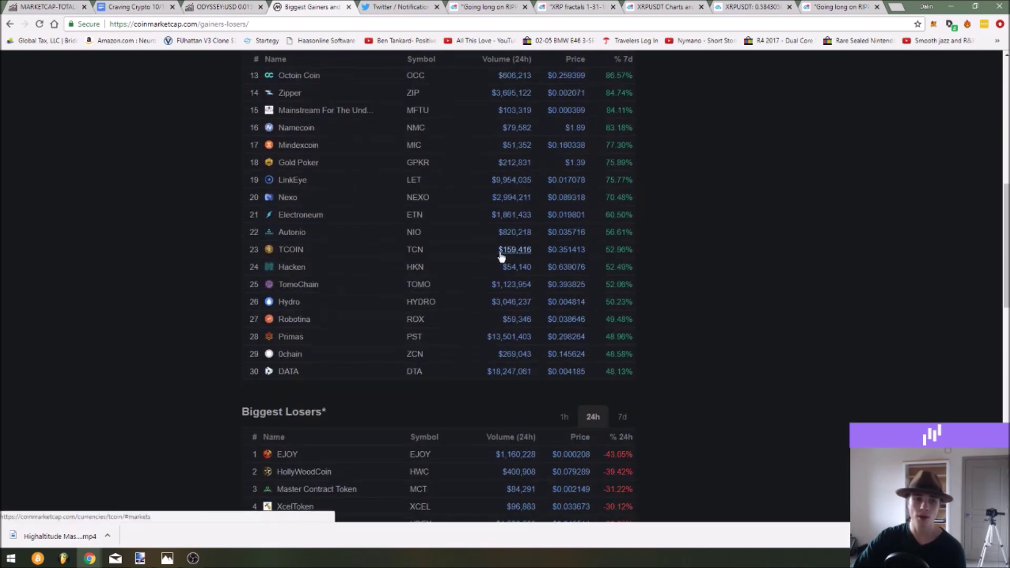
{"action": "scroll", "coordinate": [447, 354], "scroll_direction": "up", "scroll_amount": 2}
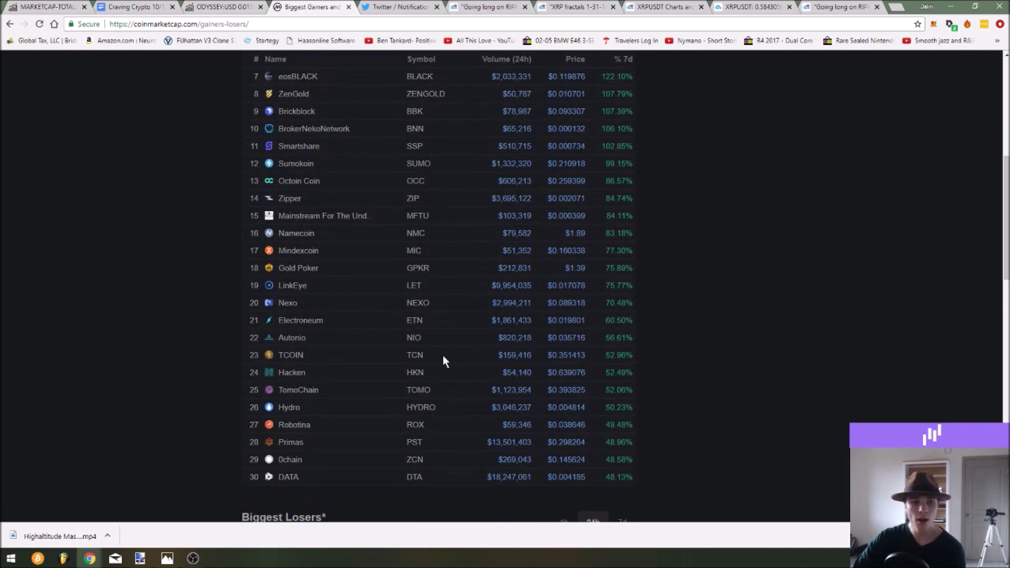
{"action": "scroll", "coordinate": [442, 373], "scroll_direction": "up", "scroll_amount": 1}
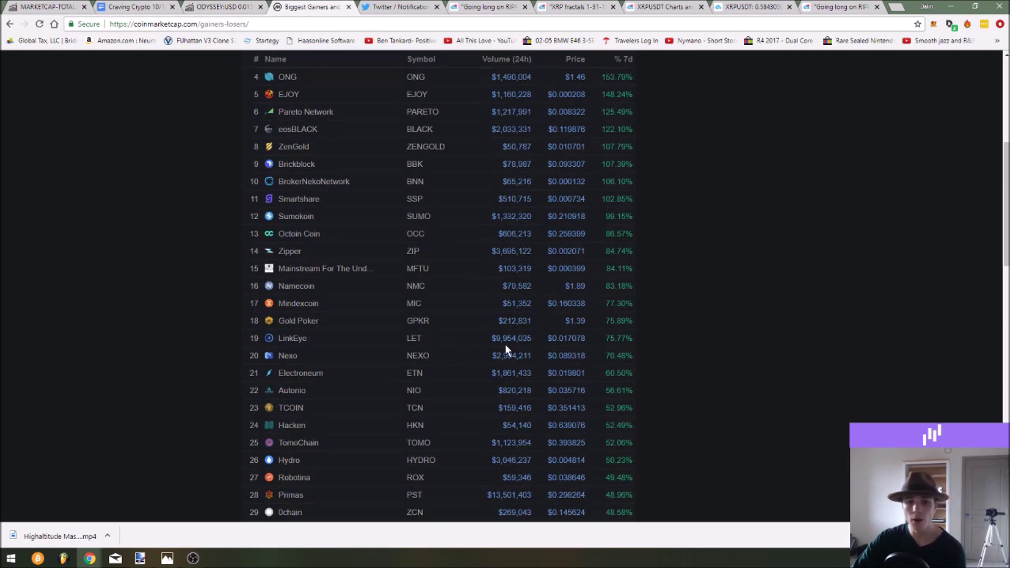
{"action": "scroll", "coordinate": [502, 489], "scroll_direction": "up", "scroll_amount": 3}
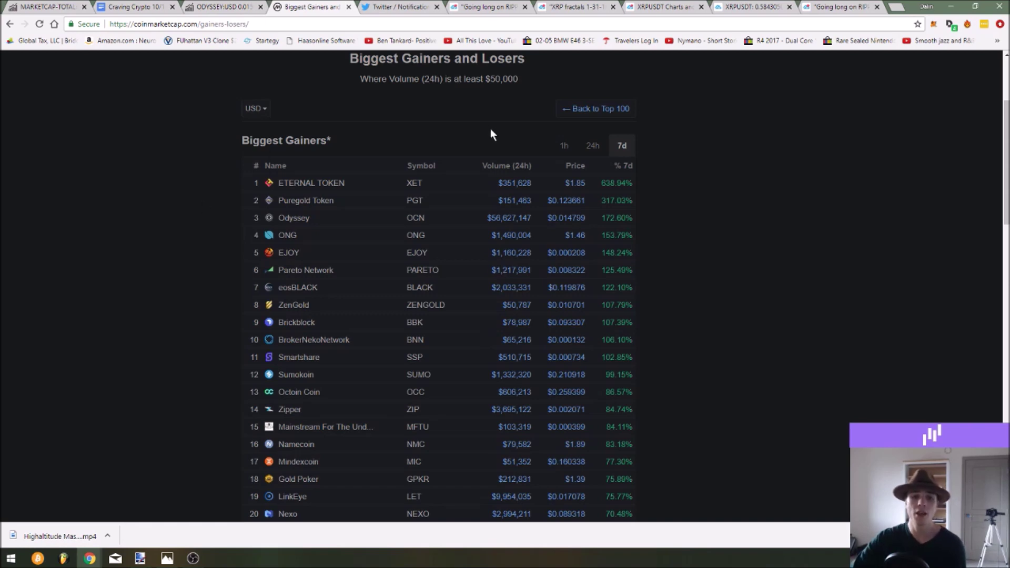
Review the 7-day lists again, then open Odyssey's page from the gainers list
{"action": "scroll", "coordinate": [507, 393], "scroll_direction": "down", "scroll_amount": 5}
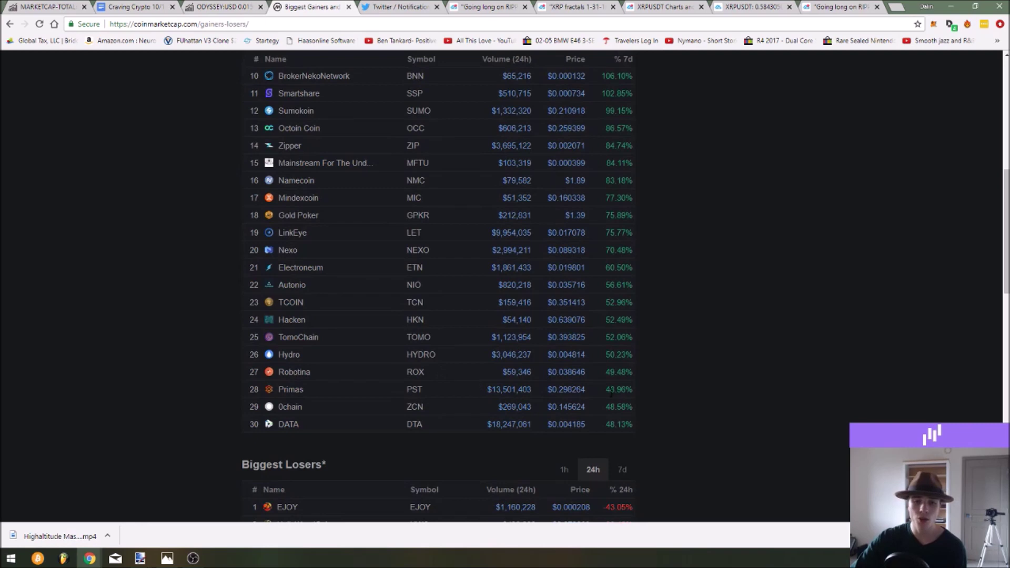
{"action": "scroll", "coordinate": [617, 399], "scroll_direction": "up", "scroll_amount": 3}
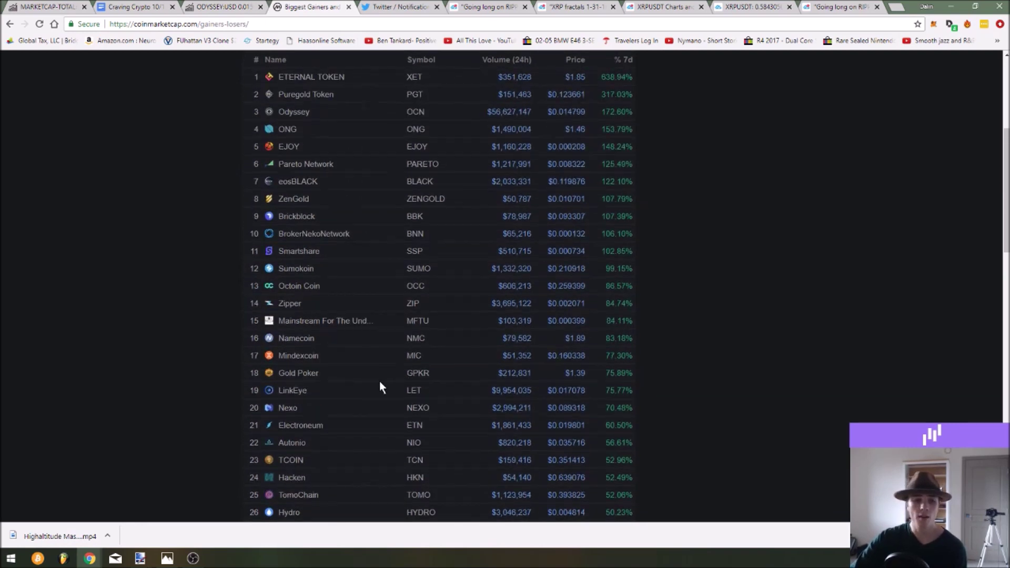
{"action": "scroll", "coordinate": [336, 377], "scroll_direction": "down", "scroll_amount": 1}
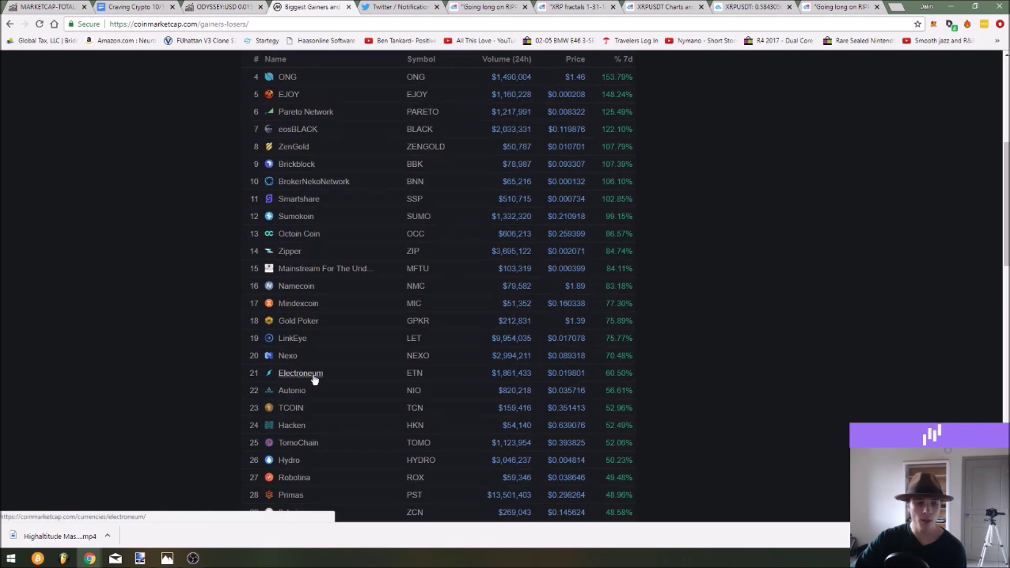
{"action": "scroll", "coordinate": [321, 367], "scroll_direction": "up", "scroll_amount": 2}
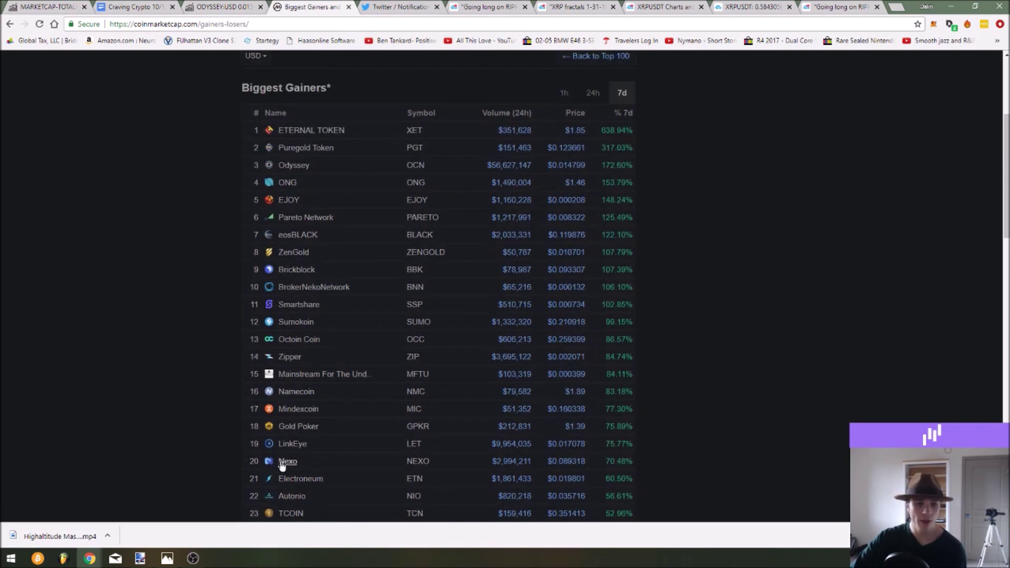
{"action": "scroll", "coordinate": [294, 454], "scroll_direction": "up", "scroll_amount": 1}
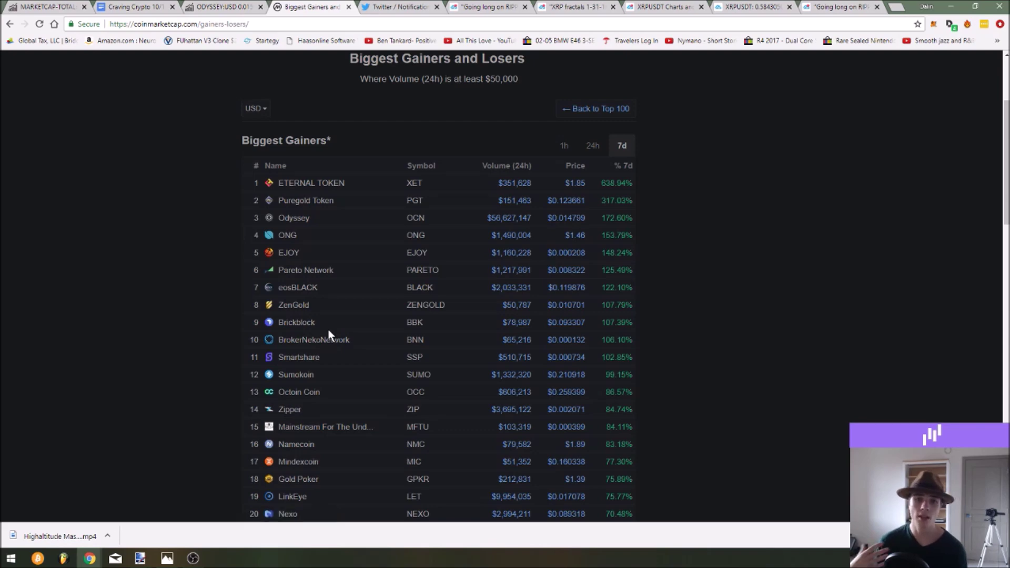
{"action": "scroll", "coordinate": [304, 226], "scroll_direction": "down", "scroll_amount": 15}
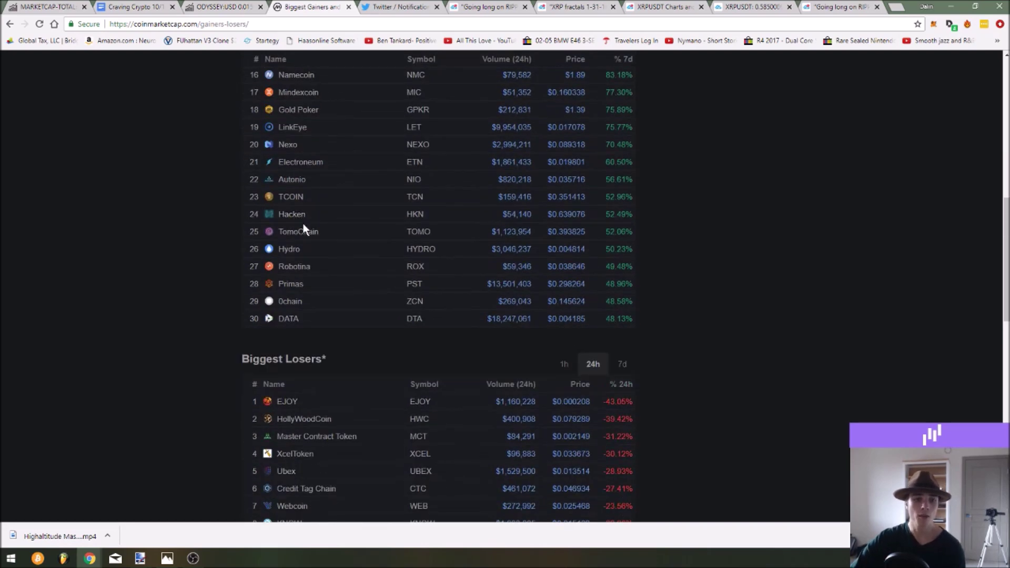
{"action": "scroll", "coordinate": [315, 247], "scroll_direction": "down", "scroll_amount": 3}
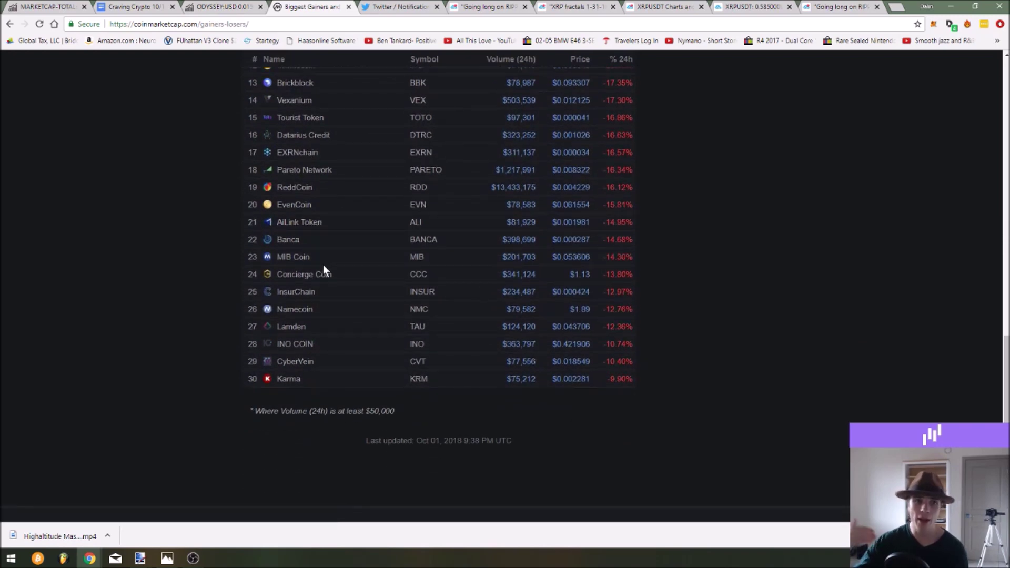
{"action": "scroll", "coordinate": [243, 187], "scroll_direction": "up", "scroll_amount": 12}
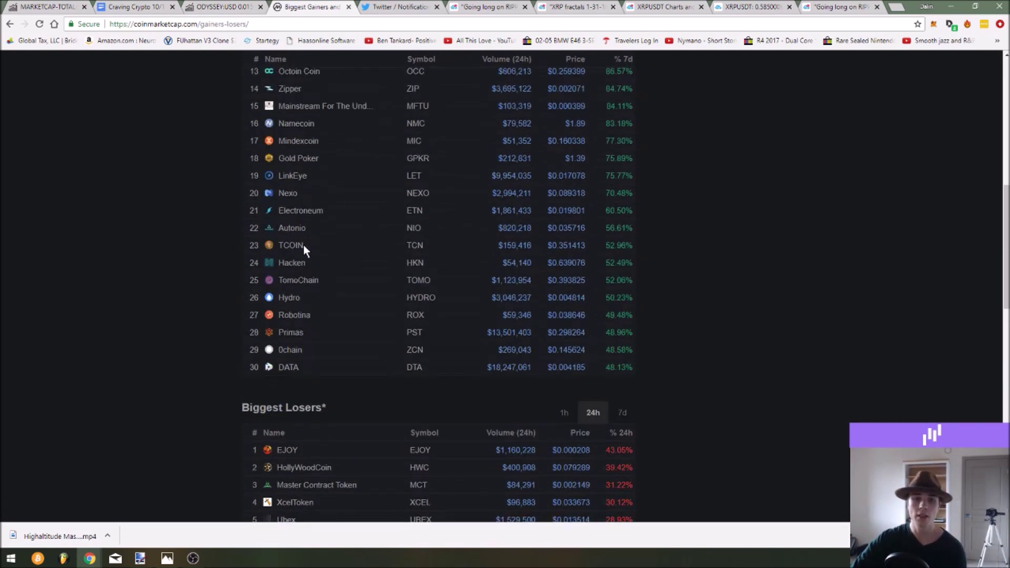
{"action": "scroll", "coordinate": [612, 93], "scroll_direction": "up", "scroll_amount": 1}
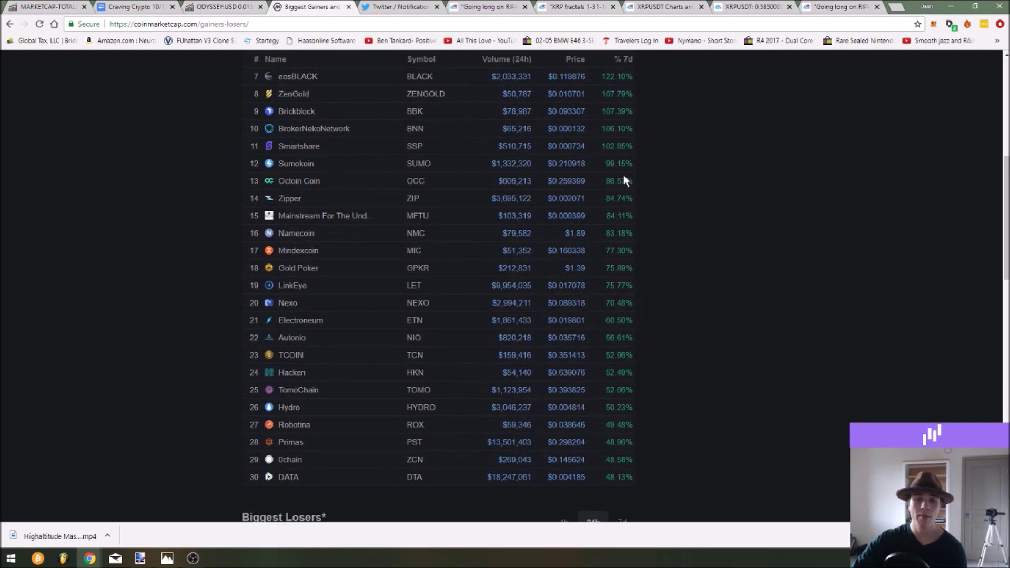
{"action": "scroll", "coordinate": [578, 226], "scroll_direction": "up", "scroll_amount": 3}
{"action": "left_click", "coordinate": [548, 245]}
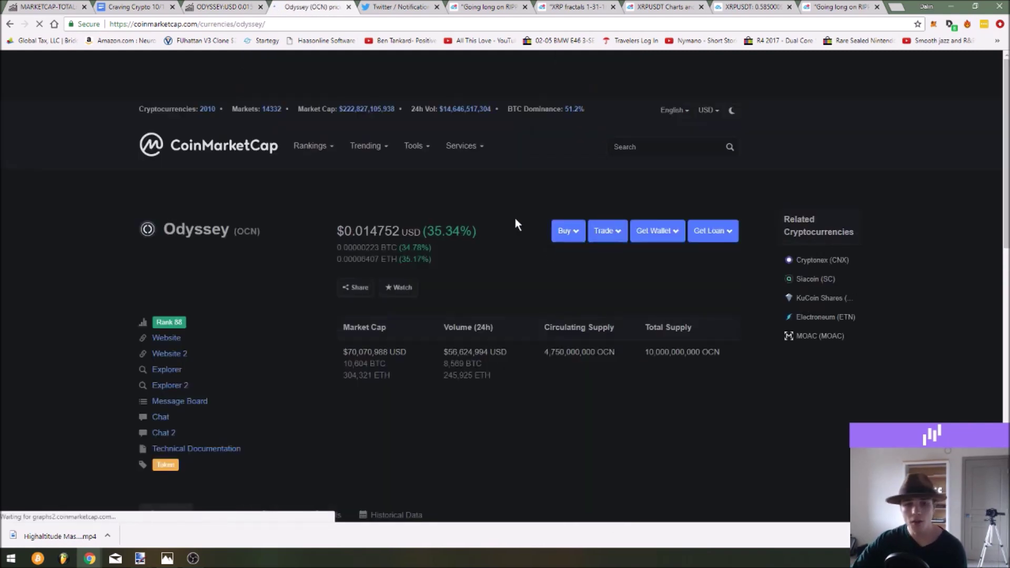
{"action": "scroll", "coordinate": [481, 245], "scroll_direction": "down", "scroll_amount": 5}
{"action": "scroll", "coordinate": [480, 245], "scroll_direction": "down", "scroll_amount": 3}
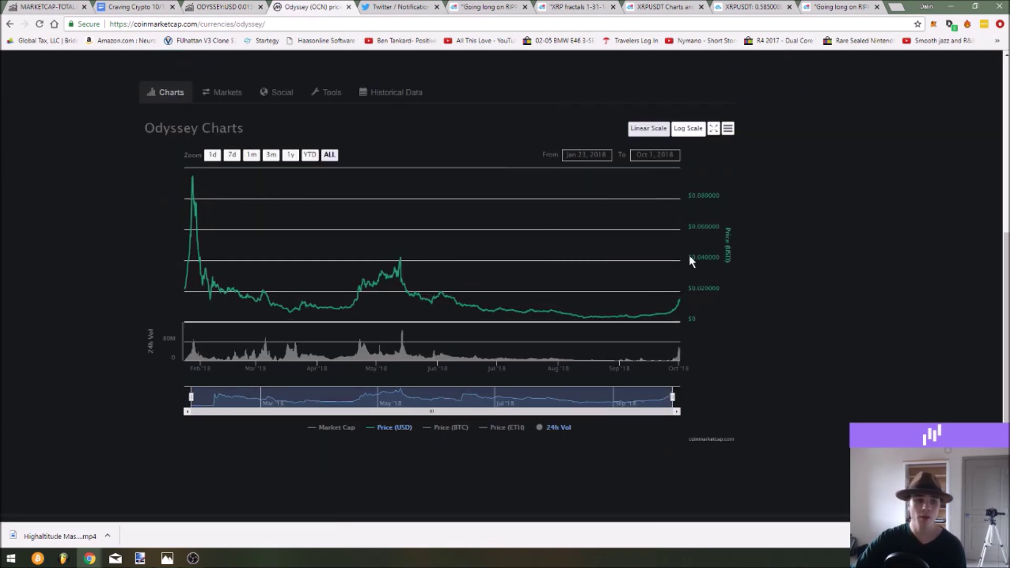
{"action": "scroll", "coordinate": [569, 205], "scroll_direction": "up", "scroll_amount": 4}
{"action": "scroll", "coordinate": [571, 206], "scroll_direction": "up", "scroll_amount": 4}
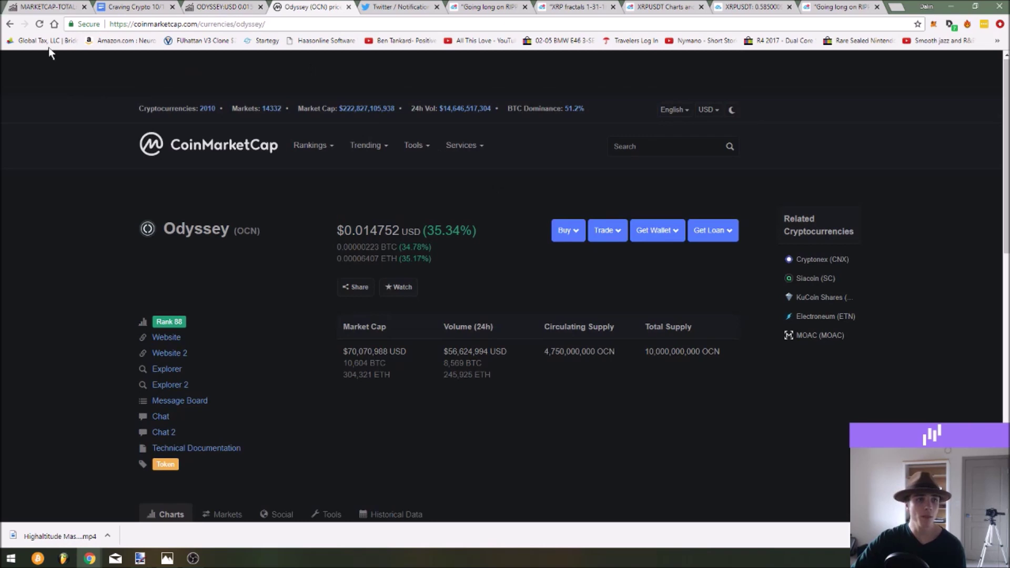
{"action": "left_click", "coordinate": [8, 24]}
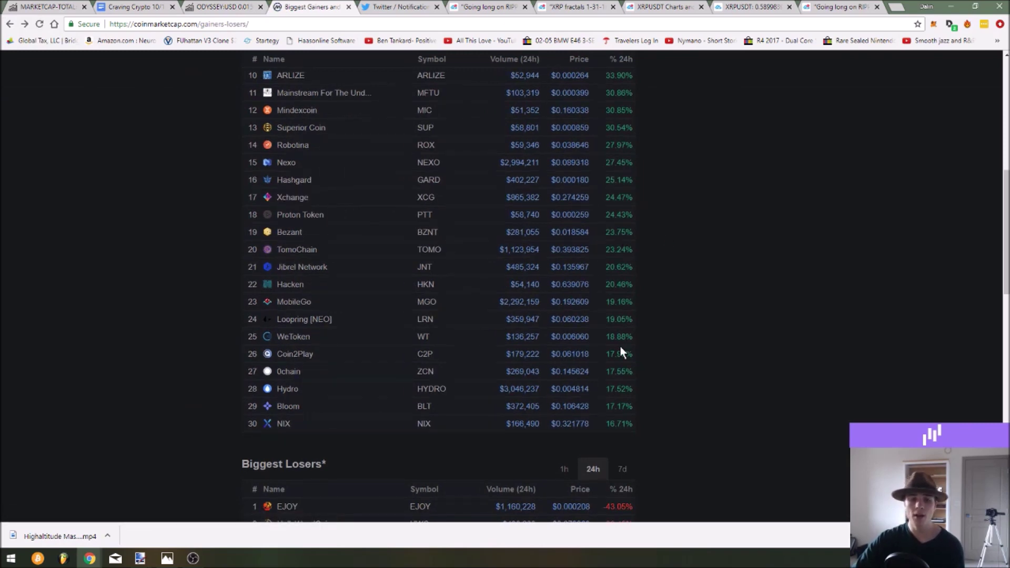
{"action": "scroll", "coordinate": [620, 358], "scroll_direction": "up", "scroll_amount": 2}
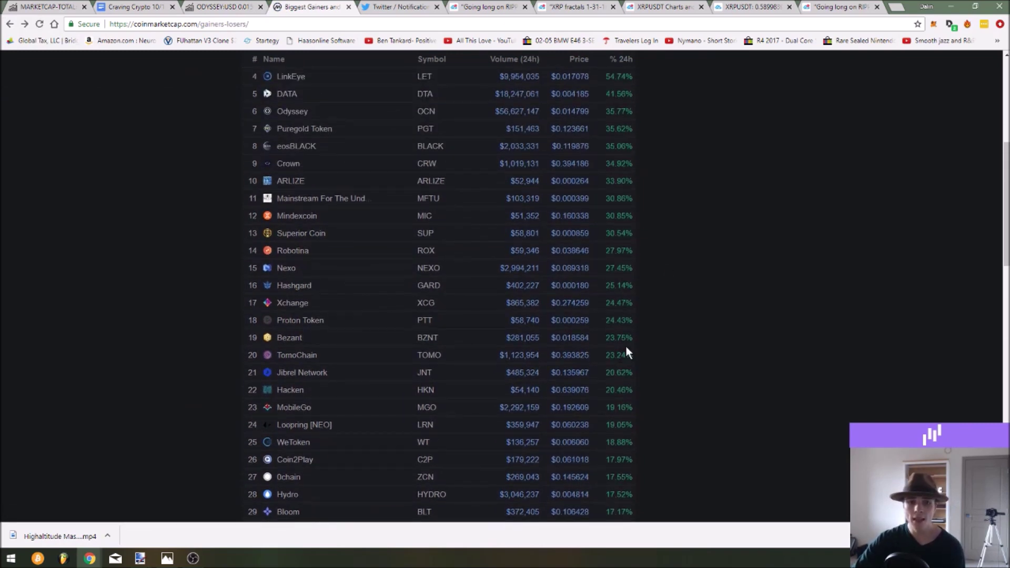
{"action": "scroll", "coordinate": [618, 340], "scroll_direction": "up", "scroll_amount": 3}
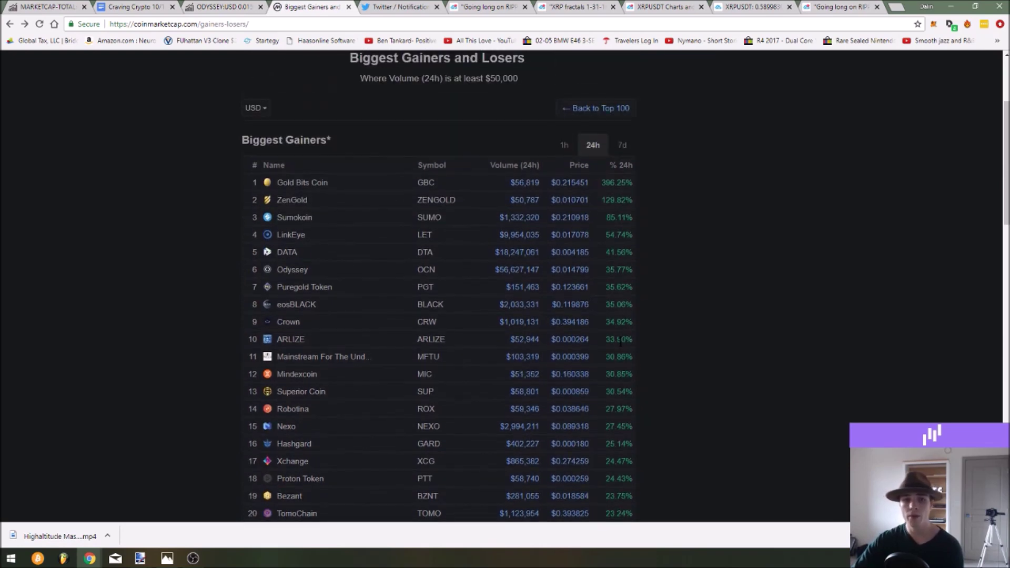
{"action": "scroll", "coordinate": [620, 341], "scroll_direction": "down", "scroll_amount": 4}
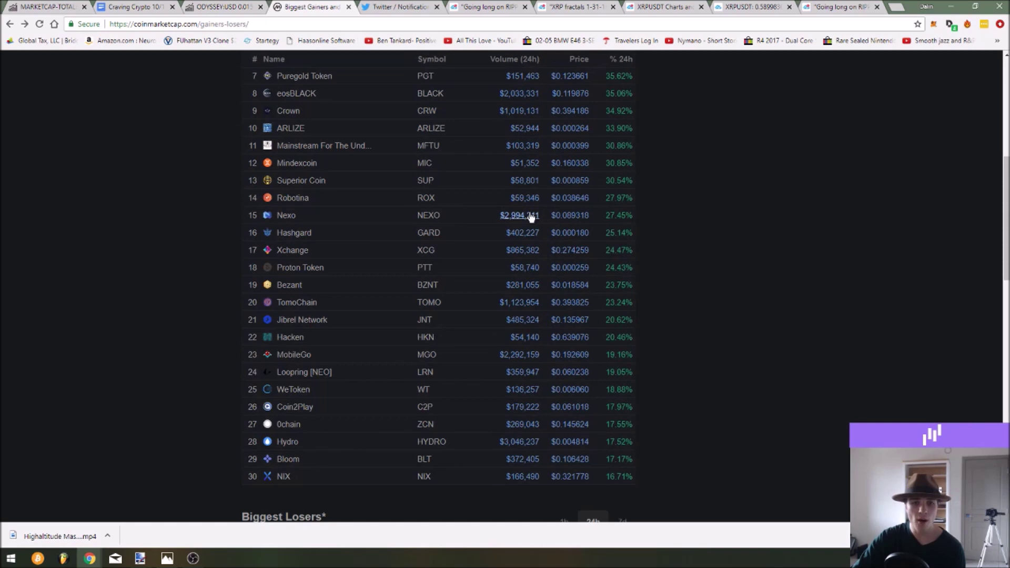
{"action": "left_click", "coordinate": [282, 216]}
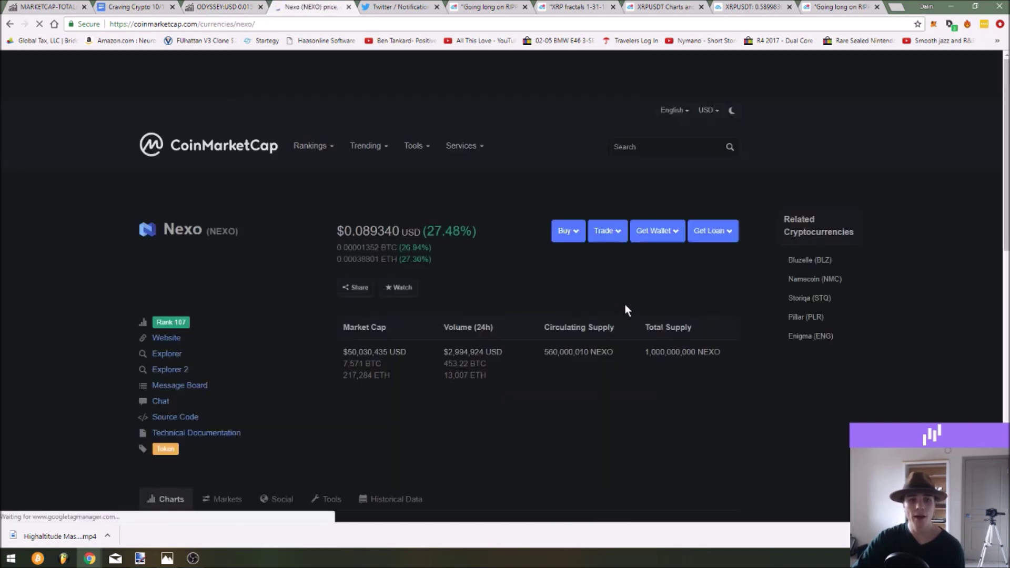
{"action": "scroll", "coordinate": [625, 304], "scroll_direction": "down", "scroll_amount": 3}
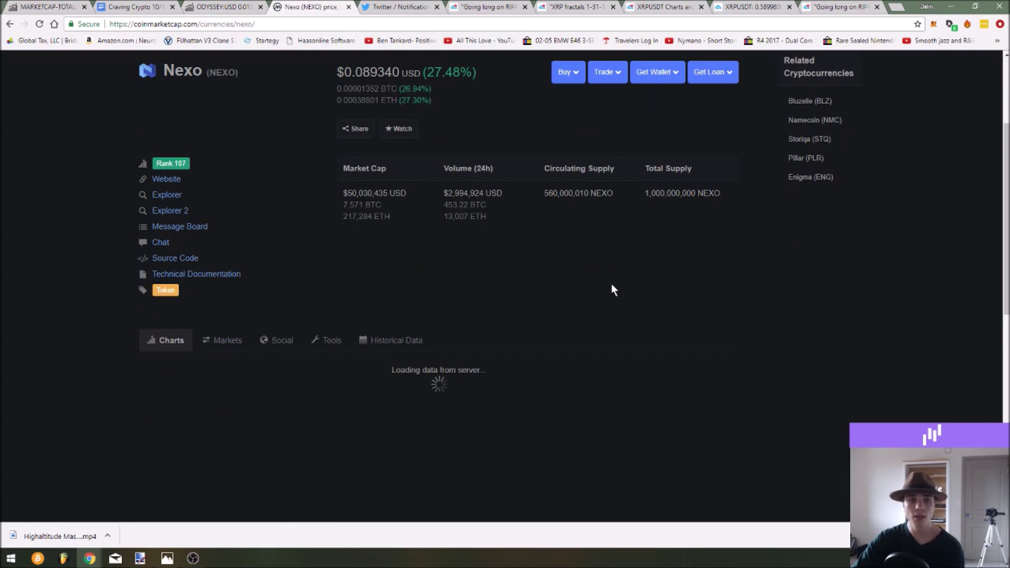
{"action": "scroll", "coordinate": [489, 185], "scroll_direction": "up", "scroll_amount": 2}
{"action": "scroll", "coordinate": [494, 191], "scroll_direction": "down", "scroll_amount": 6}
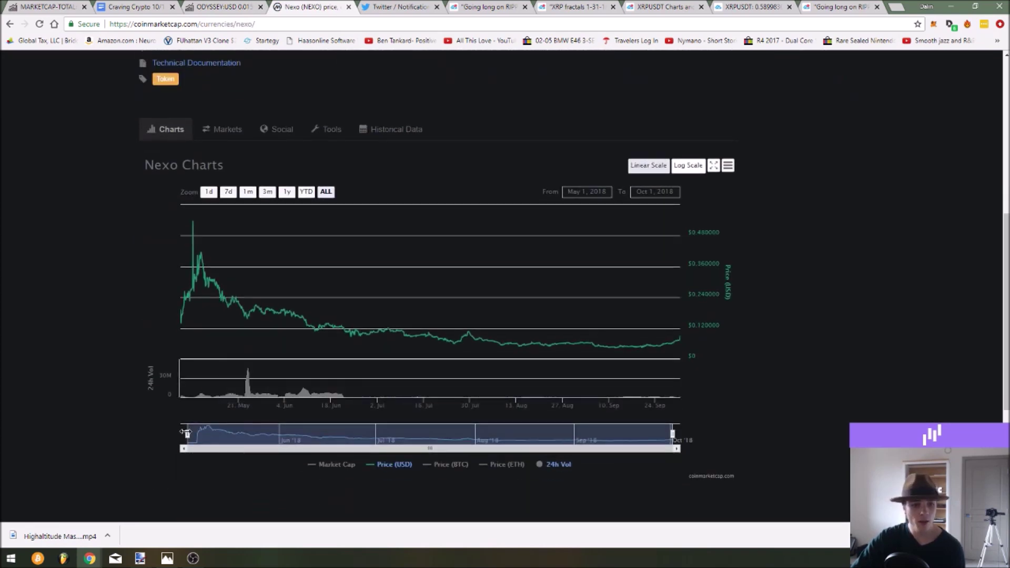
{"action": "left_click_drag", "start_coordinate": [187, 433], "coordinate": [631, 435]}
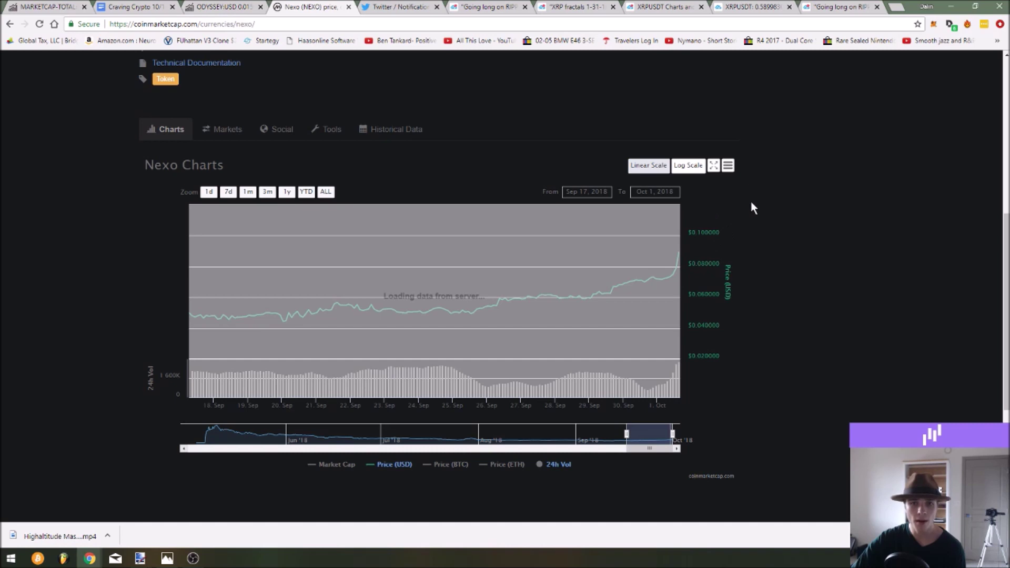
{"action": "mouse_move", "coordinate": [678, 246]}
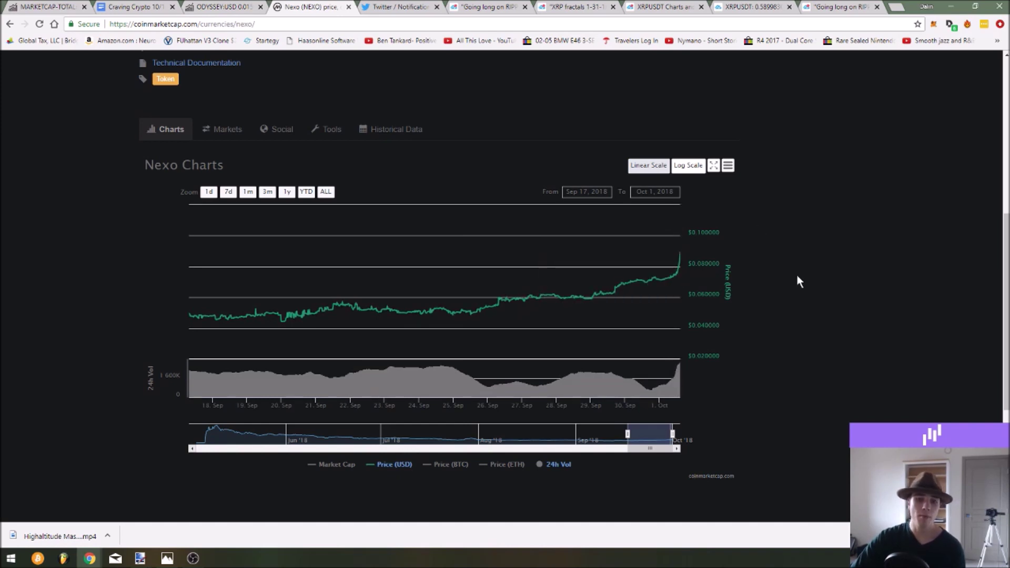
{"action": "scroll", "coordinate": [796, 276], "scroll_direction": "up", "scroll_amount": 6}
{"action": "scroll", "coordinate": [366, 208], "scroll_direction": "up", "scroll_amount": 1}
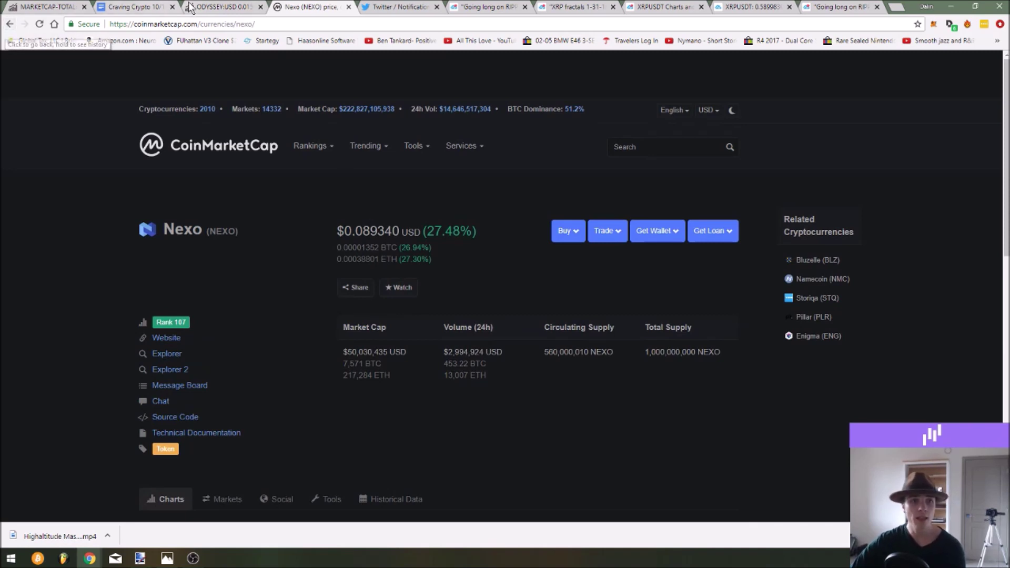
{"action": "left_click", "coordinate": [9, 23]}
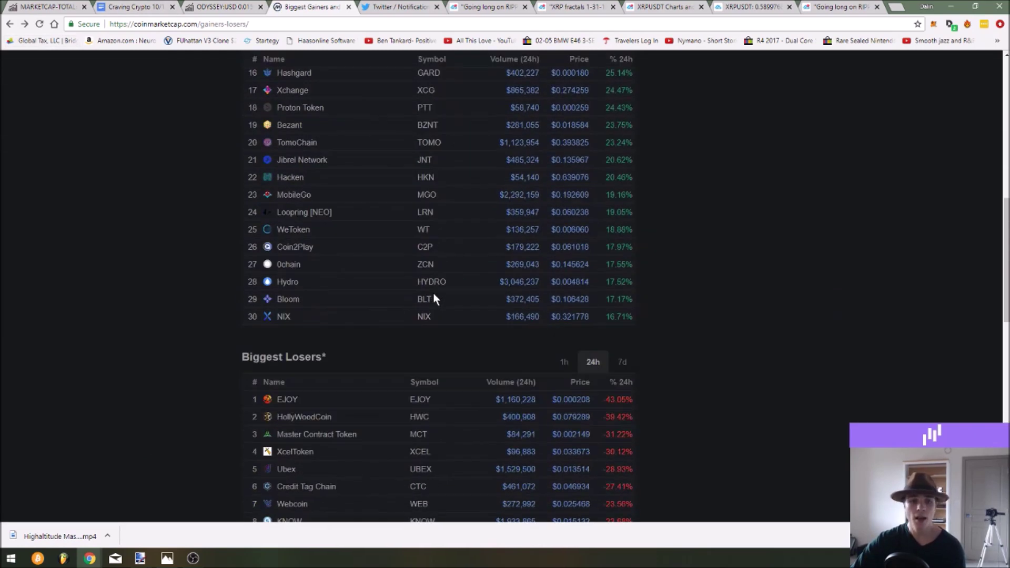
Review the CoinMarketCap Biggest Losers table, then switch to the 'Craving Crypto 10/1/18' notes document
{"action": "scroll", "coordinate": [447, 286], "scroll_direction": "down", "scroll_amount": 5}
{"action": "scroll", "coordinate": [475, 194], "scroll_direction": "down", "scroll_amount": 4}
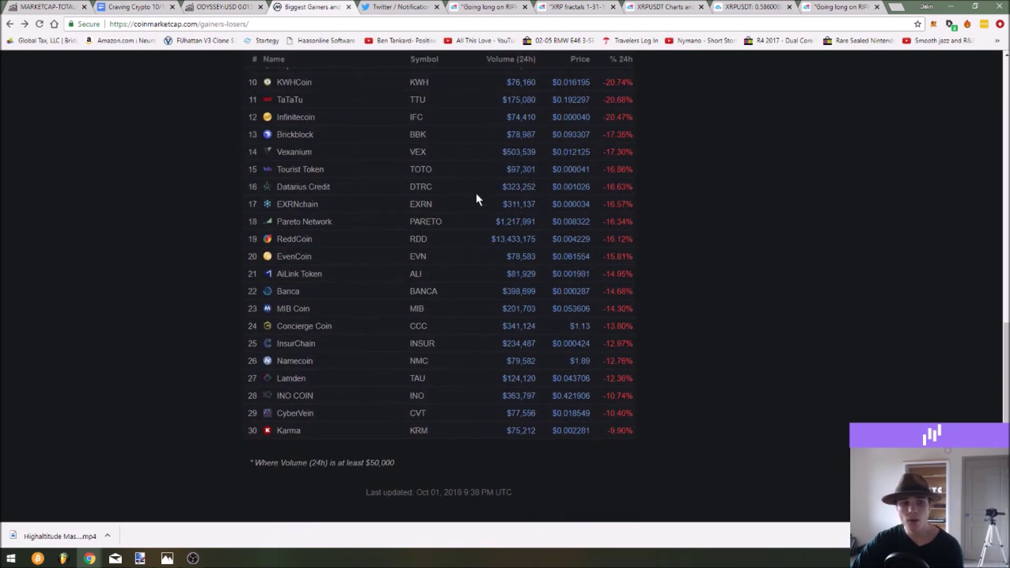
{"action": "scroll", "coordinate": [553, 273], "scroll_direction": "up", "scroll_amount": 6}
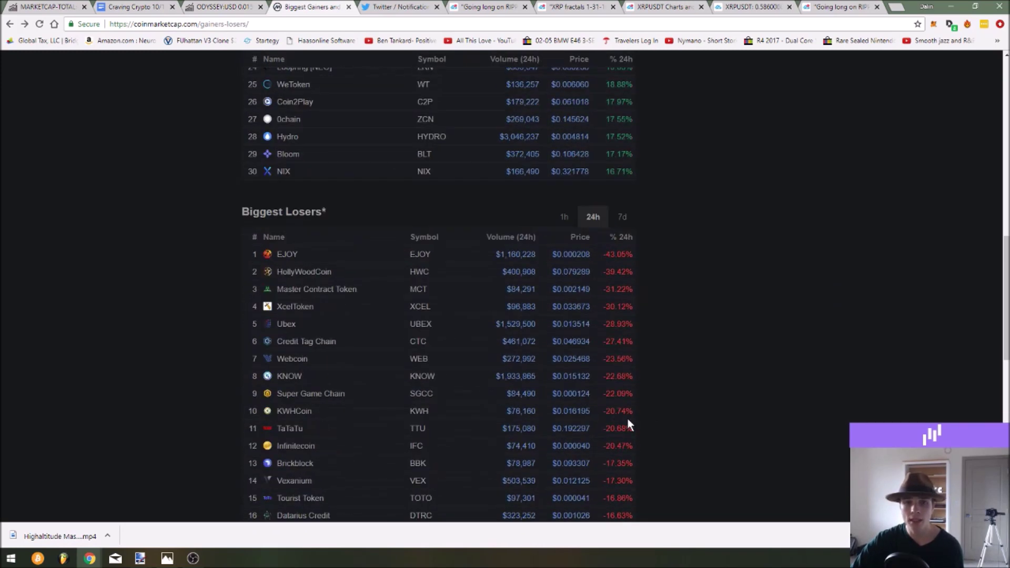
{"action": "scroll", "coordinate": [625, 389], "scroll_direction": "up", "scroll_amount": 1}
{"action": "scroll", "coordinate": [628, 313], "scroll_direction": "down", "scroll_amount": 7}
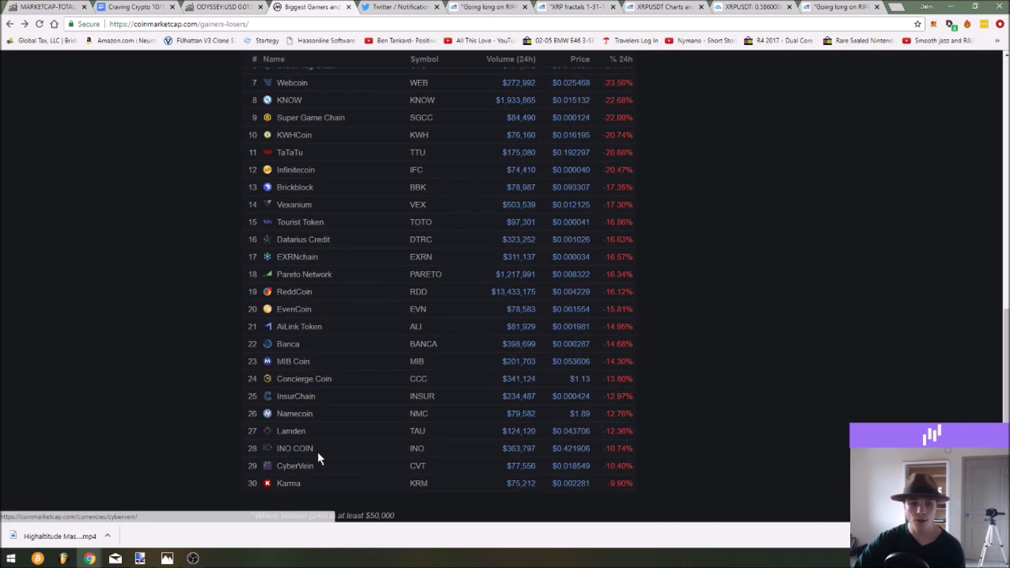
{"action": "scroll", "coordinate": [334, 459], "scroll_direction": "up", "scroll_amount": 2}
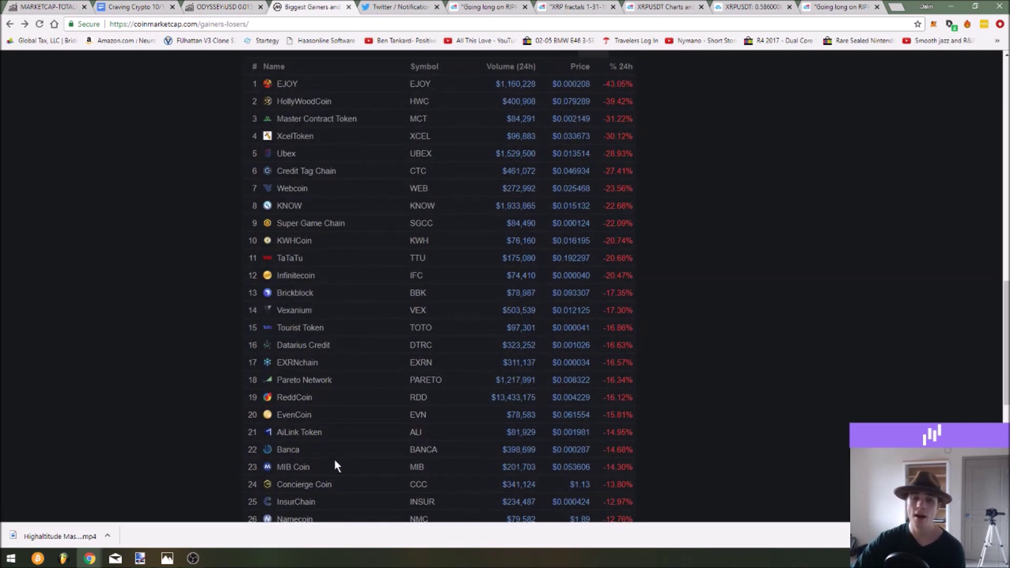
{"action": "scroll", "coordinate": [333, 459], "scroll_direction": "up", "scroll_amount": 2}
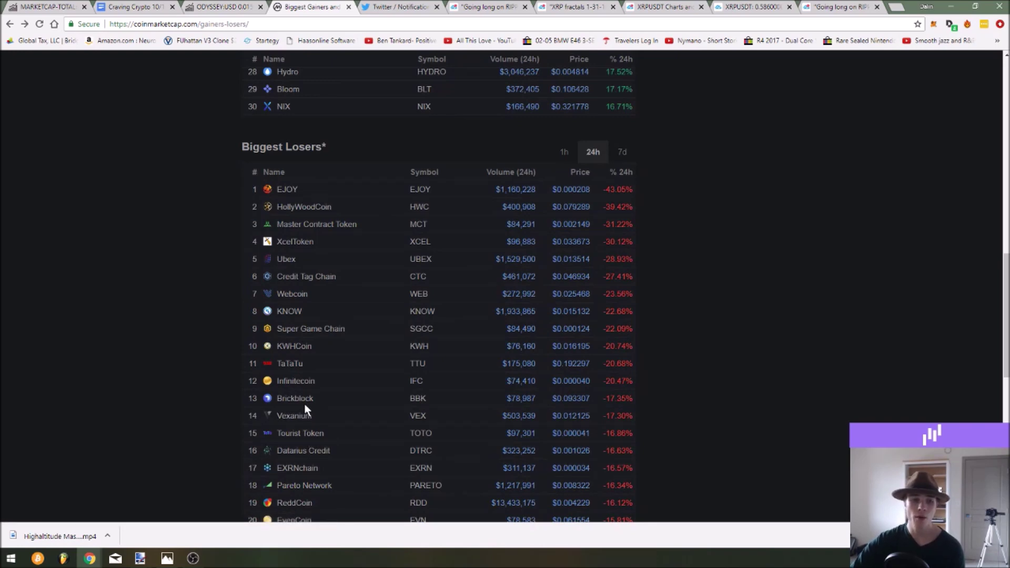
{"action": "scroll", "coordinate": [363, 376], "scroll_direction": "down", "scroll_amount": 6}
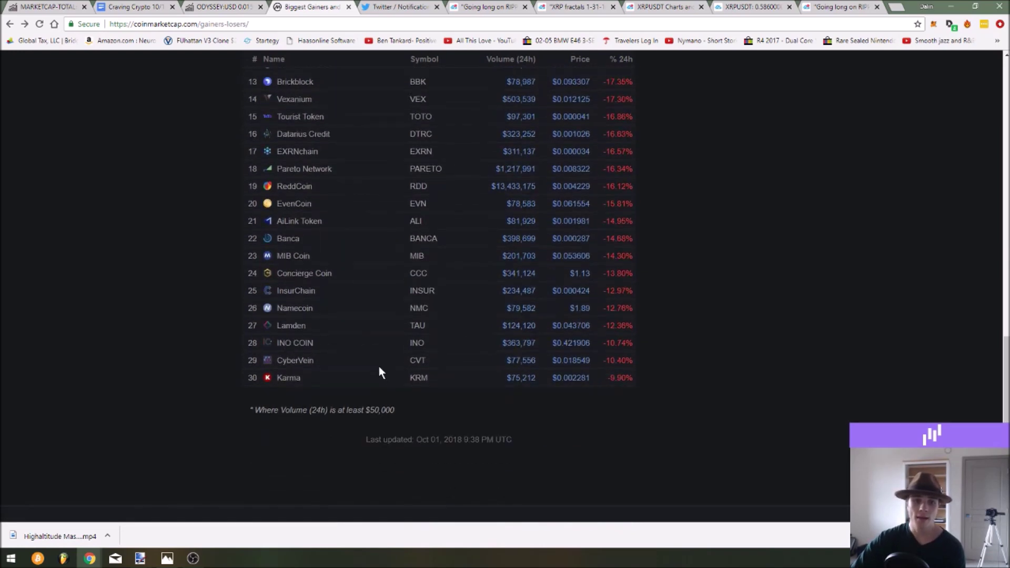
{"action": "scroll", "coordinate": [460, 268], "scroll_direction": "up", "scroll_amount": 15}
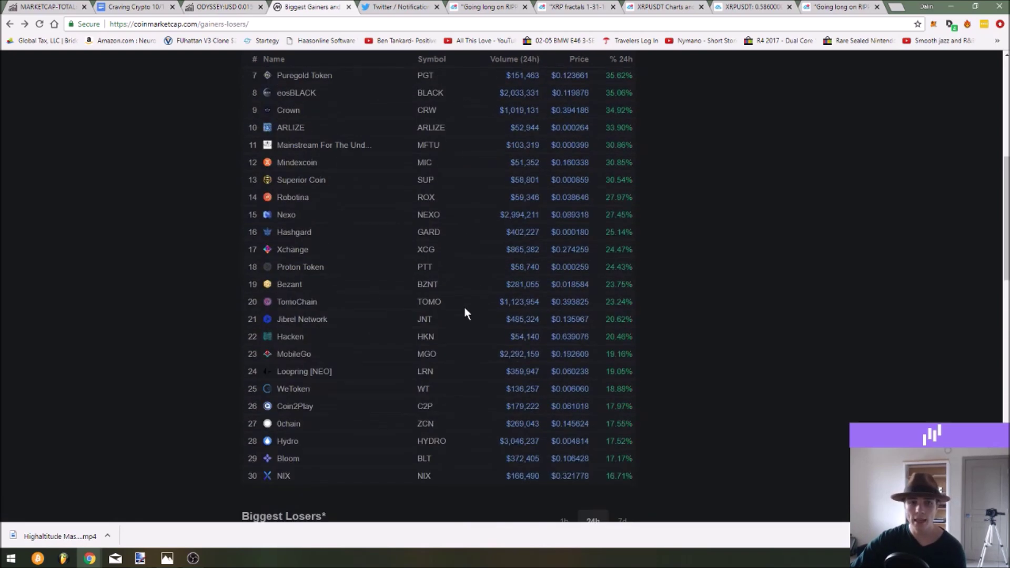
{"action": "scroll", "coordinate": [460, 331], "scroll_direction": "up", "scroll_amount": 4}
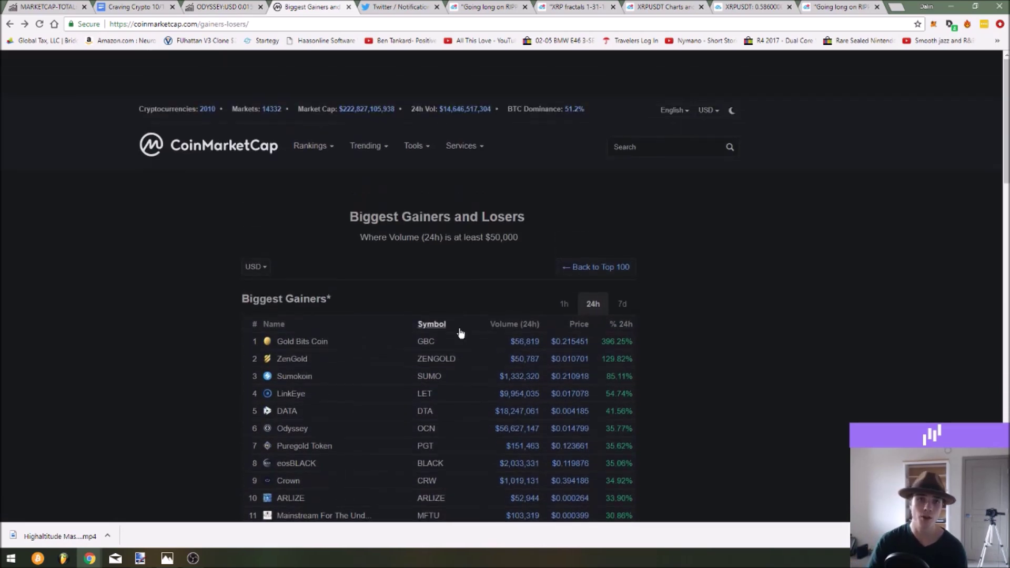
{"action": "key", "text": "ctrl+2"}
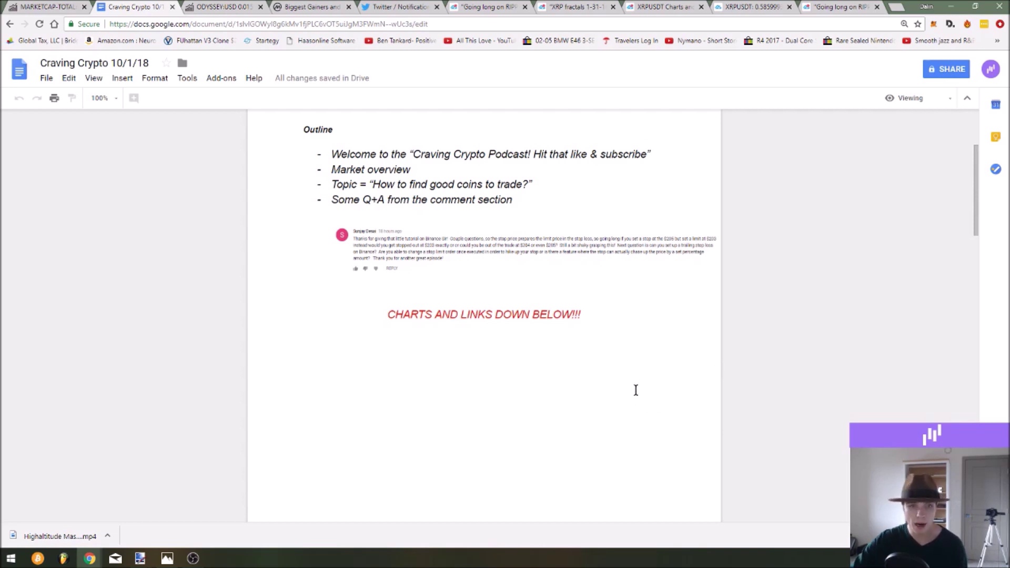
{"action": "scroll", "coordinate": [627, 343], "scroll_direction": "down", "scroll_amount": 8}
{"action": "scroll", "coordinate": [627, 343], "scroll_direction": "down", "scroll_amount": 7}
{"action": "scroll", "coordinate": [642, 334], "scroll_direction": "up", "scroll_amount": 3}
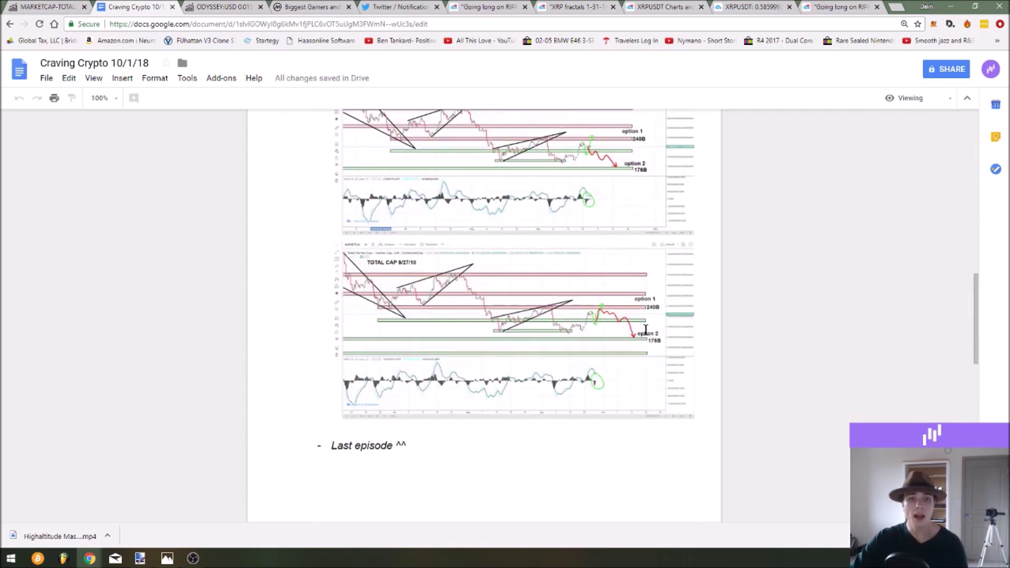
{"action": "scroll", "coordinate": [531, 264], "scroll_direction": "up", "scroll_amount": 4}
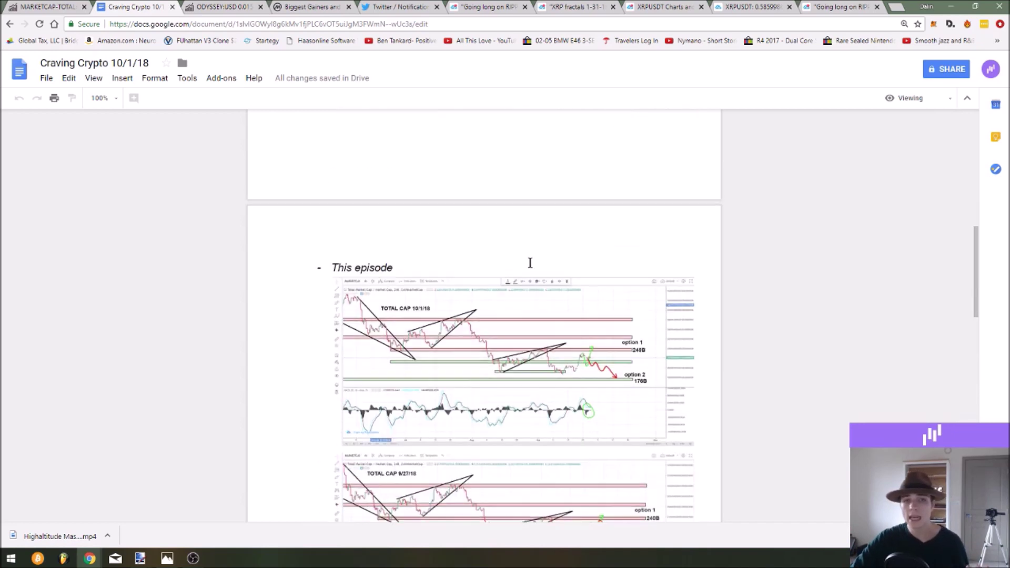
{"action": "scroll", "coordinate": [511, 295], "scroll_direction": "down", "scroll_amount": 3}
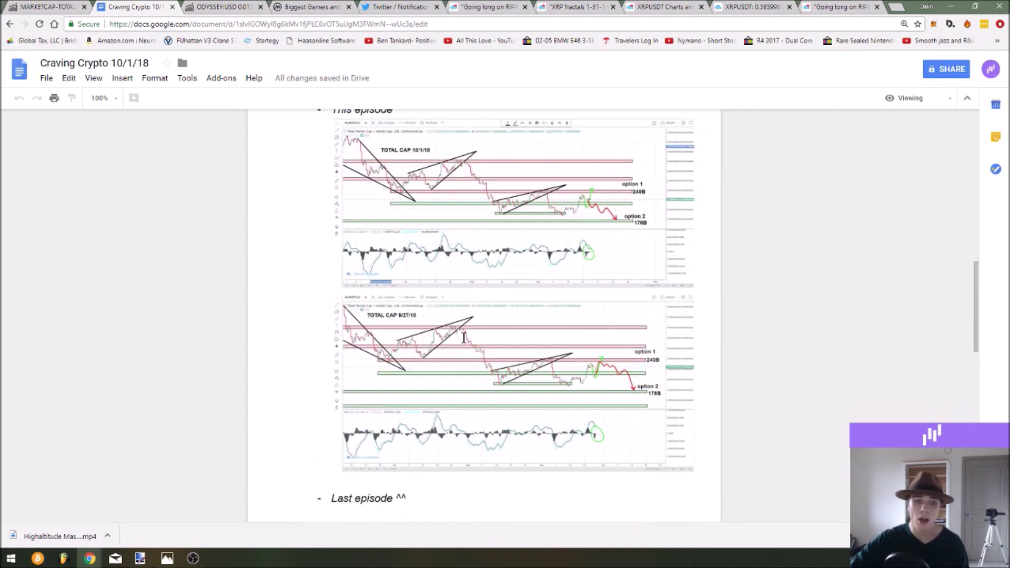
{"action": "scroll", "coordinate": [463, 337], "scroll_direction": "down", "scroll_amount": 7}
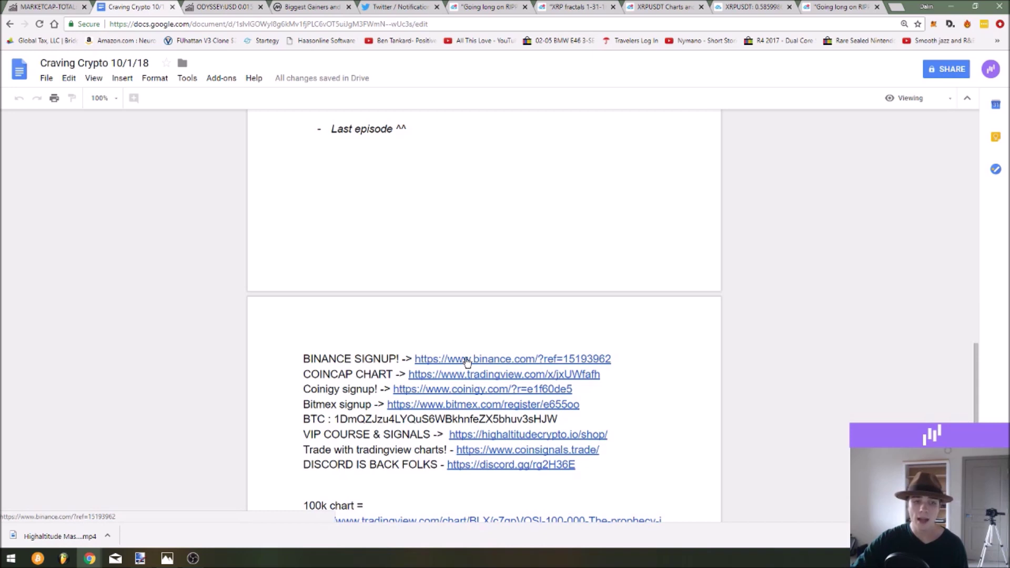
{"action": "scroll", "coordinate": [473, 343], "scroll_direction": "down", "scroll_amount": 2}
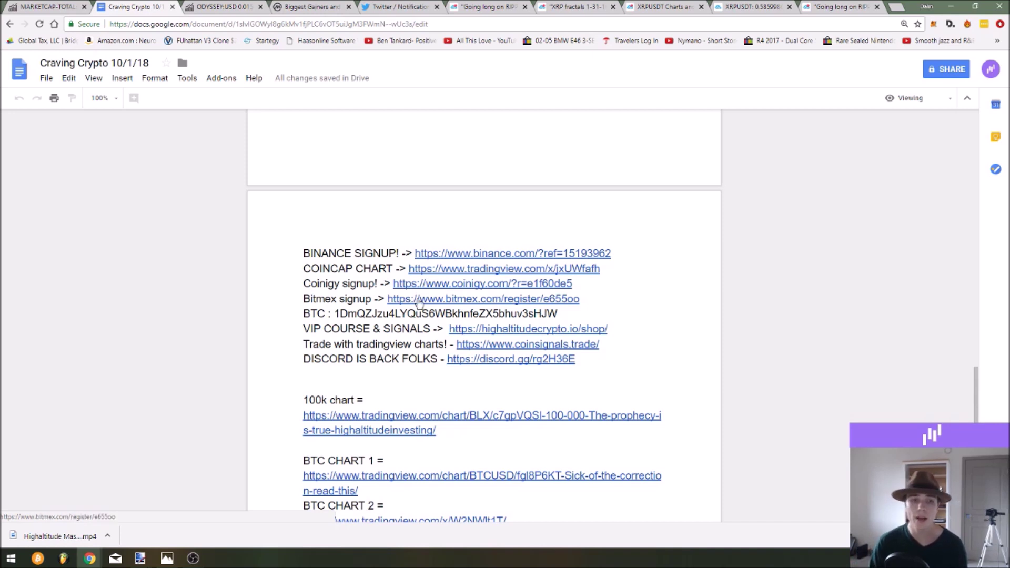
Select and clear text around the BTC donation address and VIP course link in the notes
{"action": "left_click_drag", "start_coordinate": [347, 313], "coordinate": [388, 309]}
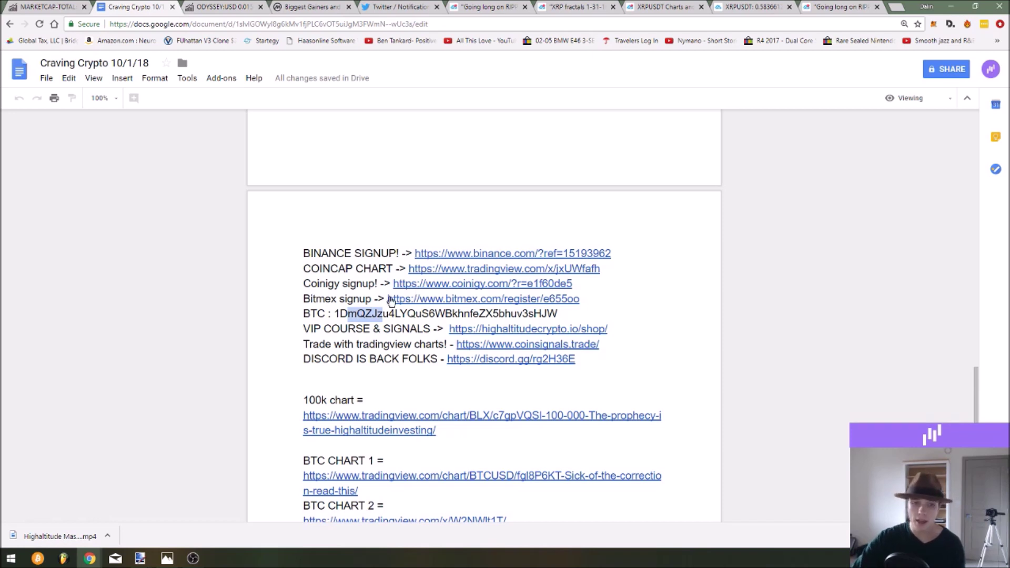
{"action": "left_click", "coordinate": [434, 326]}
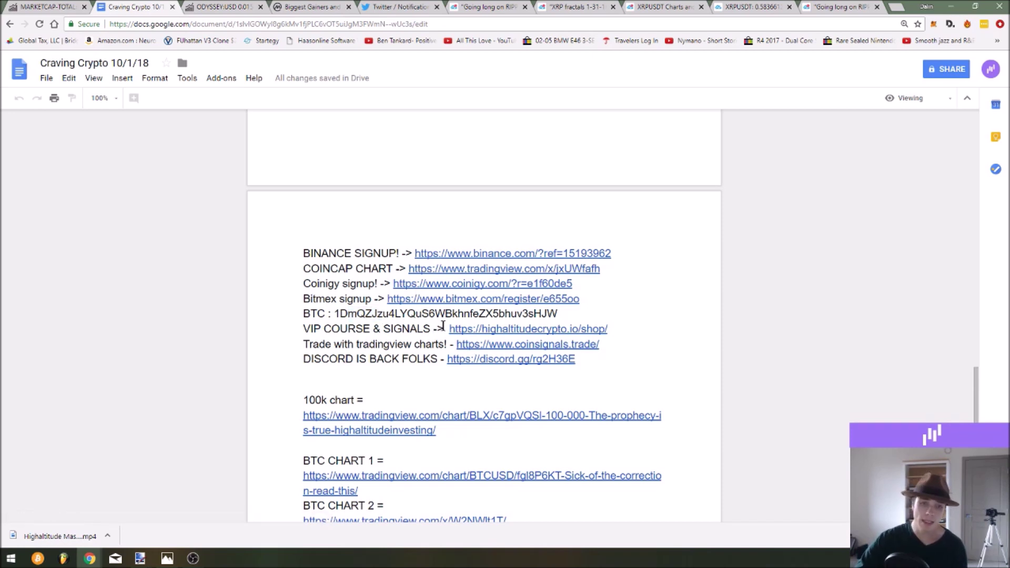
{"action": "double_click", "coordinate": [614, 329]}
{"action": "scroll", "coordinate": [546, 230], "scroll_direction": "down", "scroll_amount": 2}
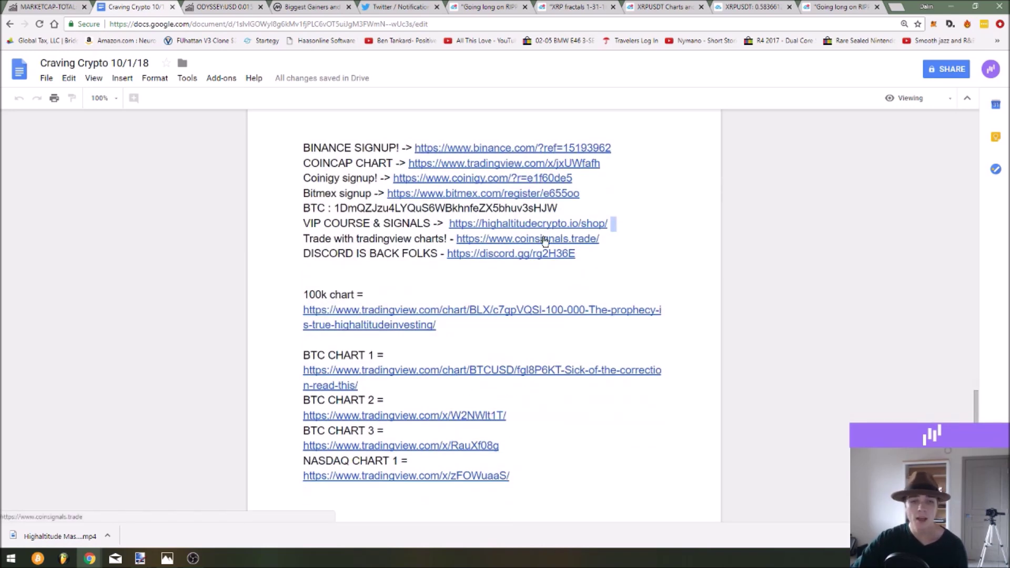